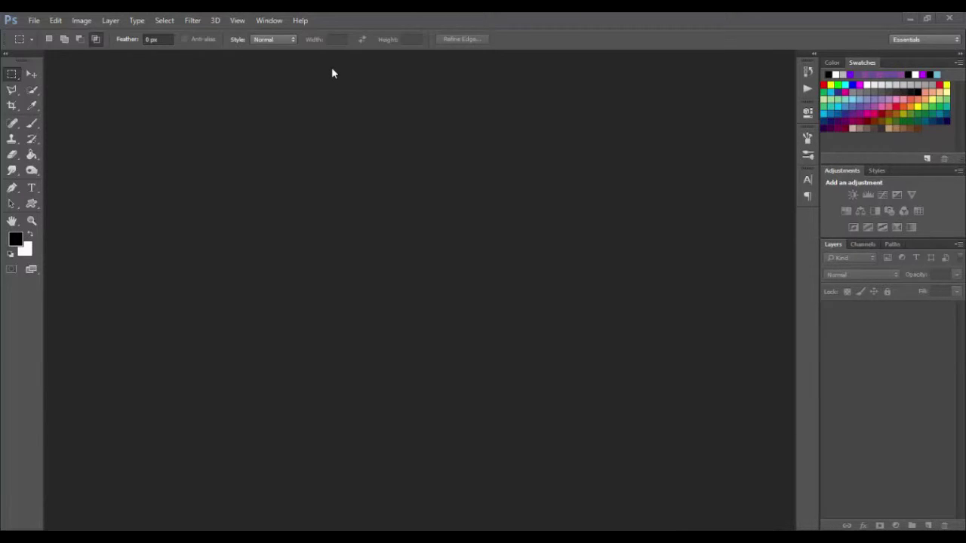
Open the recent file Channel Art Template (Photoshop).psd
click(34, 21)
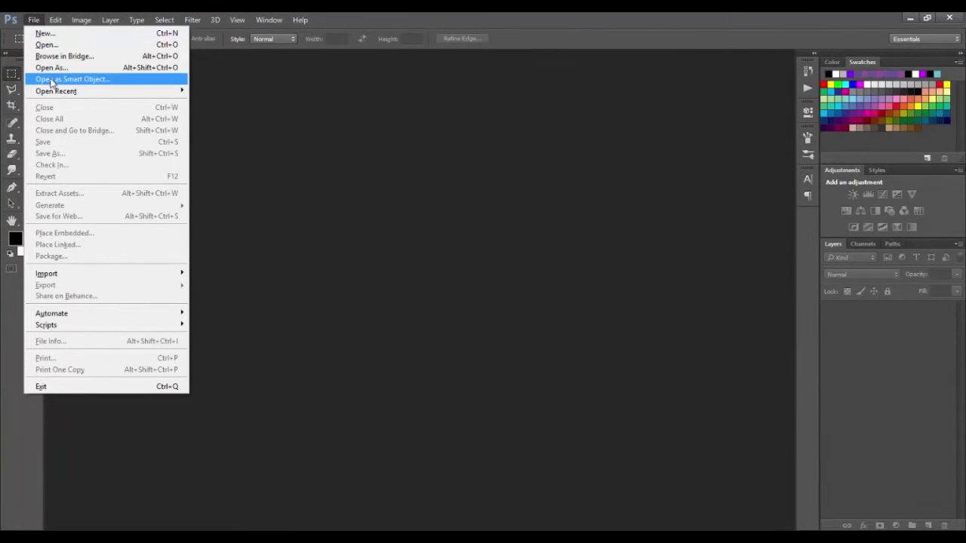
mouse_move(56, 91)
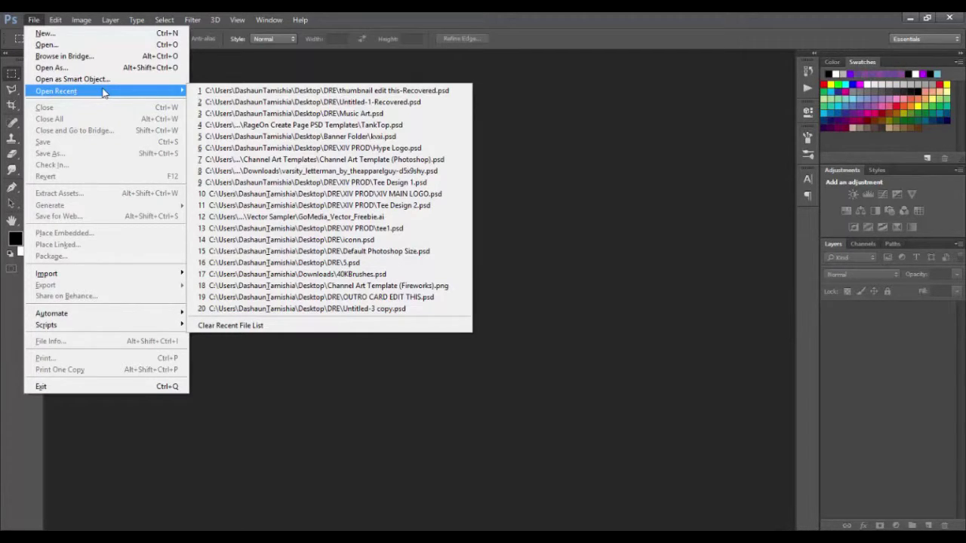
click(329, 161)
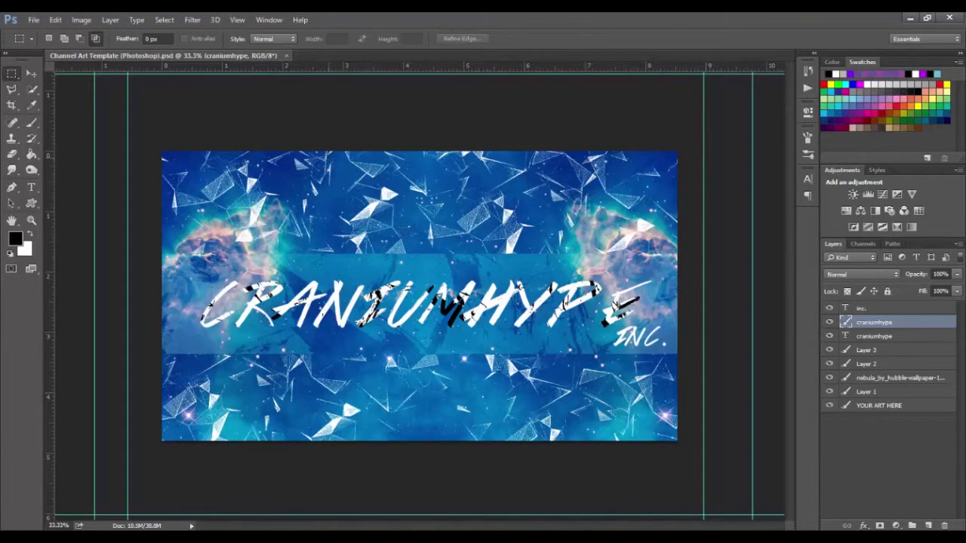
click(898, 539)
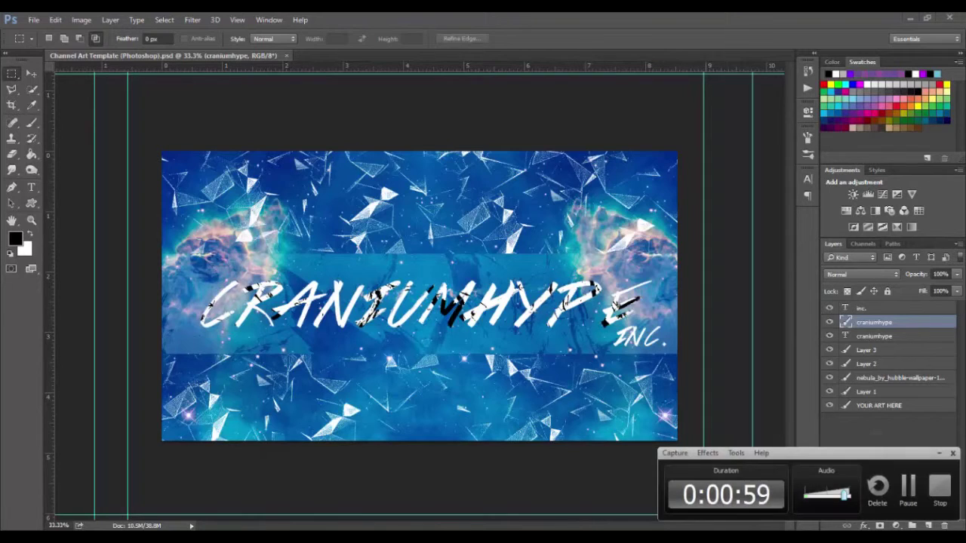
click(908, 487)
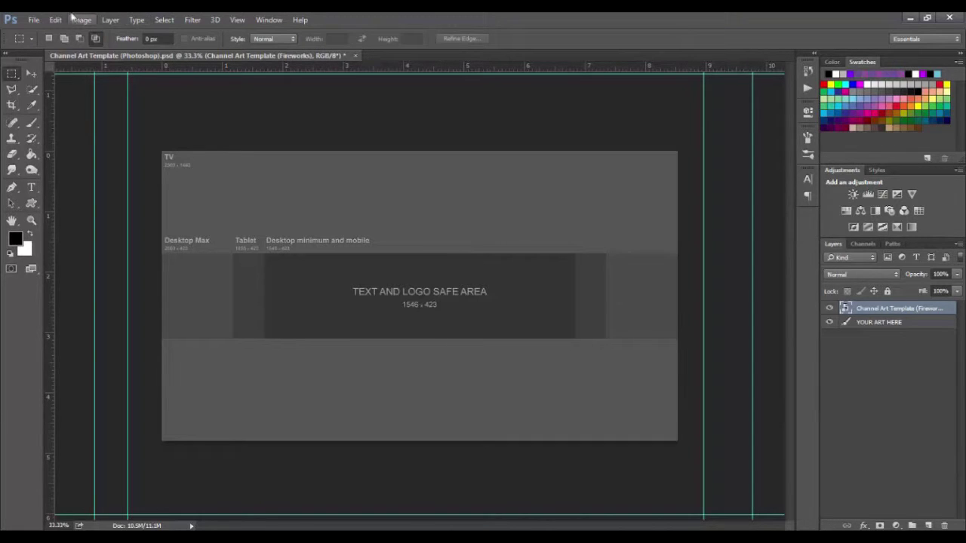
click(41, 22)
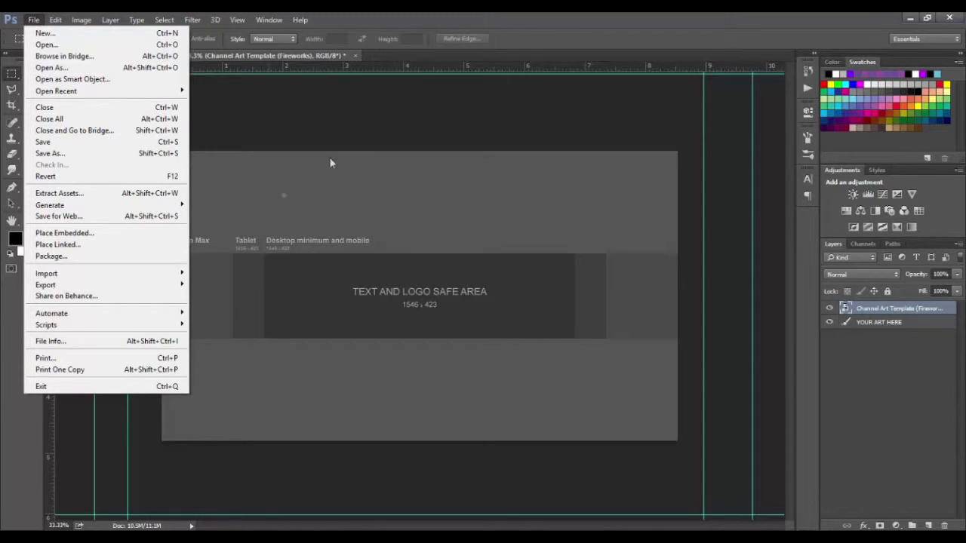
click(358, 129)
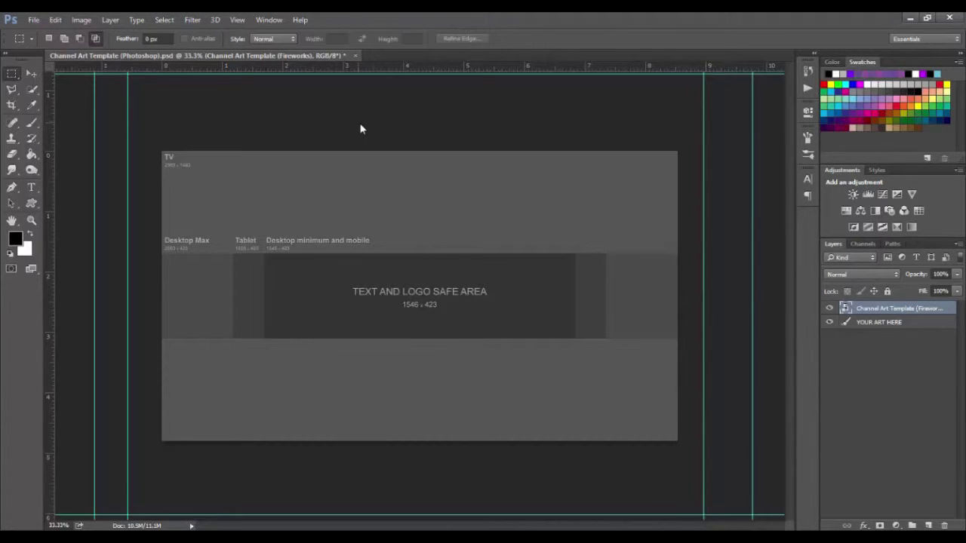
Hide and reshow the Channel Art Template (Fireworks) layer, and turn the rulers off and back on
click(827, 308)
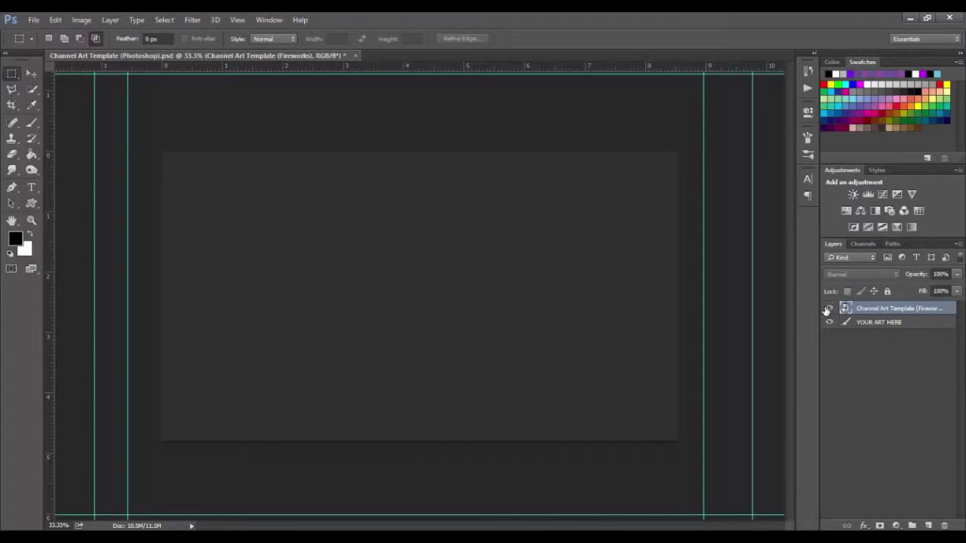
click(827, 308)
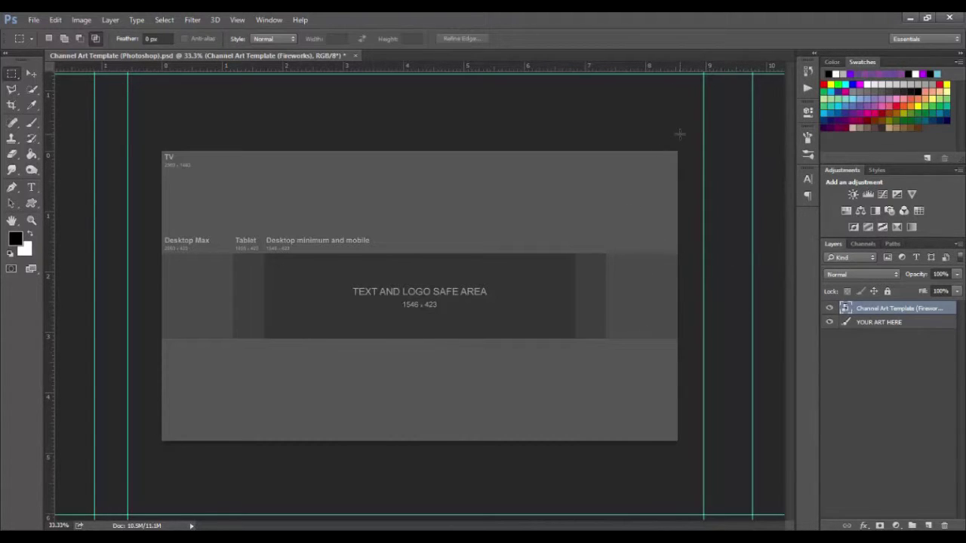
click(231, 19)
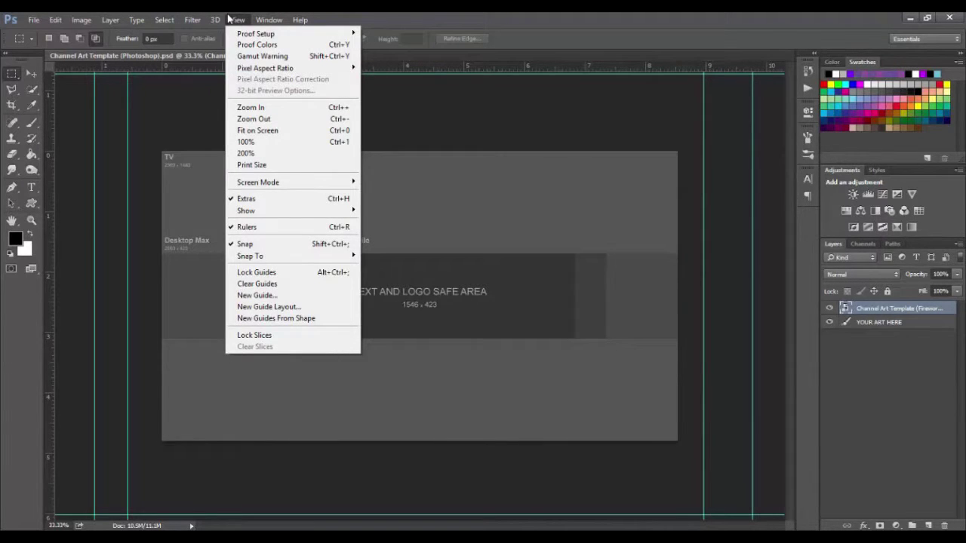
click(264, 234)
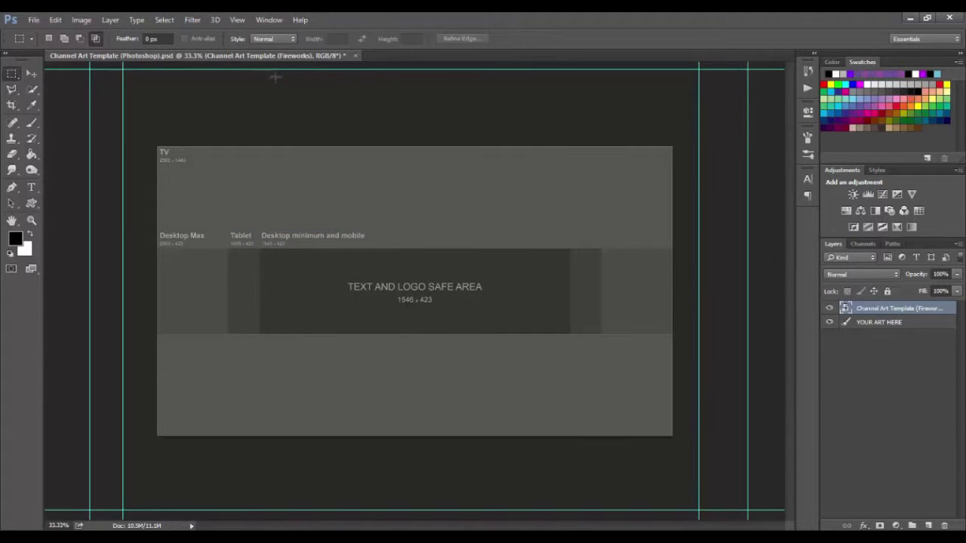
click(238, 19)
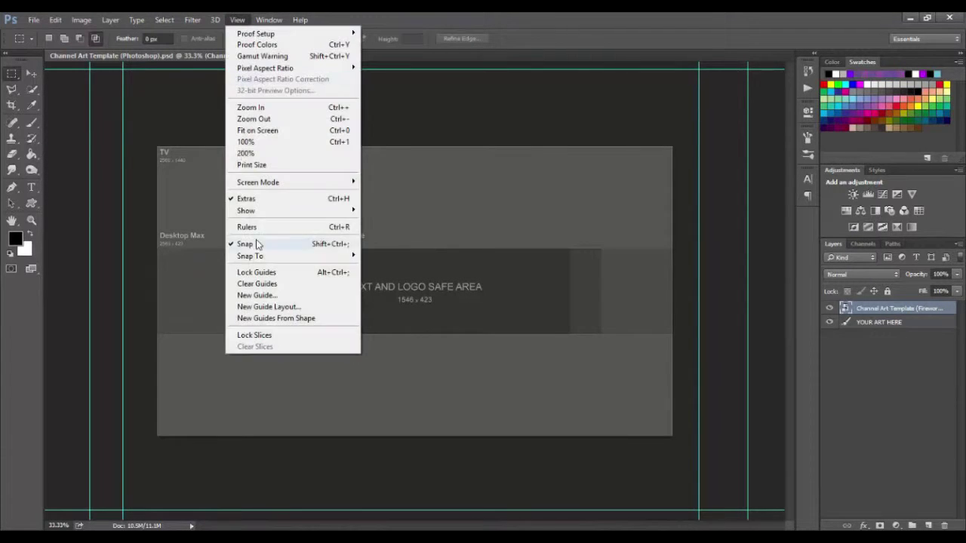
click(252, 226)
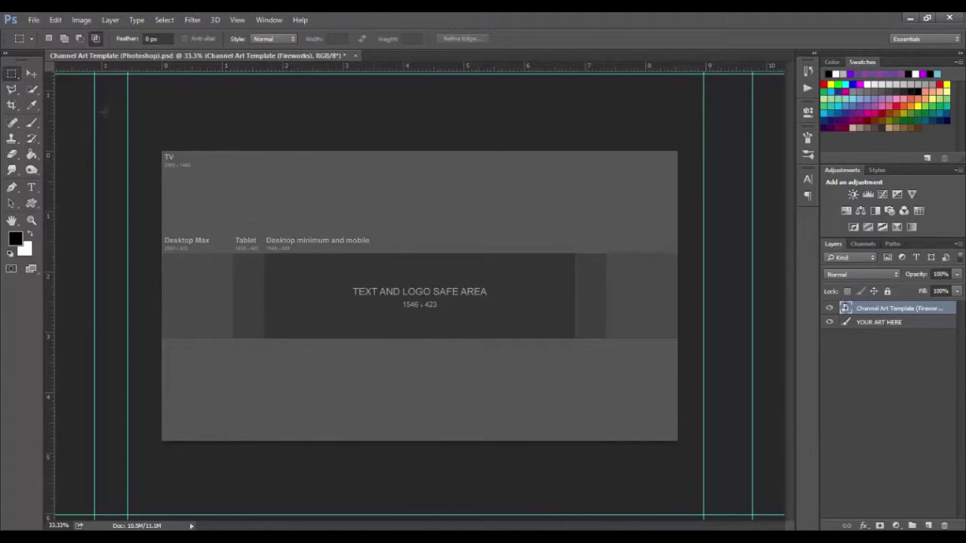
Align the guides with the template's outer edges and with its tablet, desktop and text-and-logo safe-area boundaries
click(31, 74)
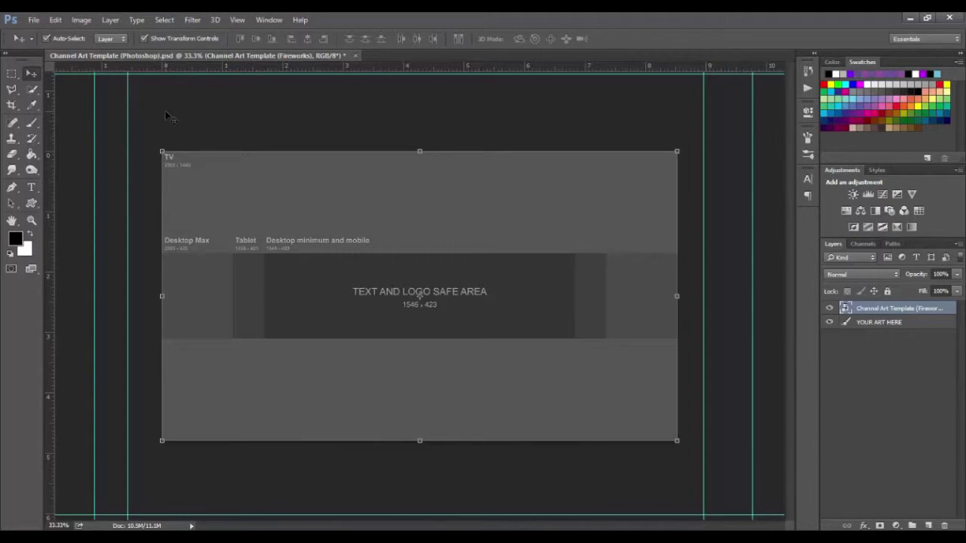
drag(127, 108, 161, 112)
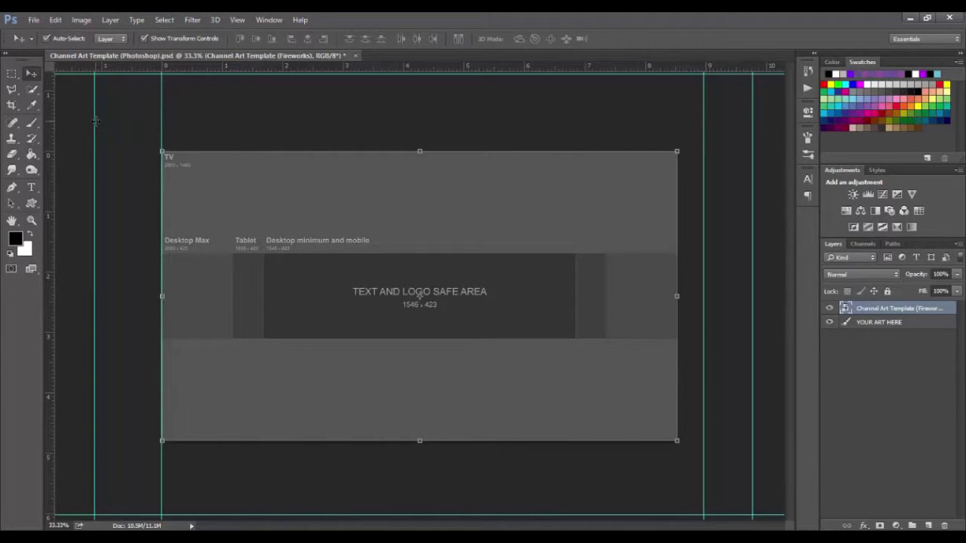
drag(101, 122, 605, 160)
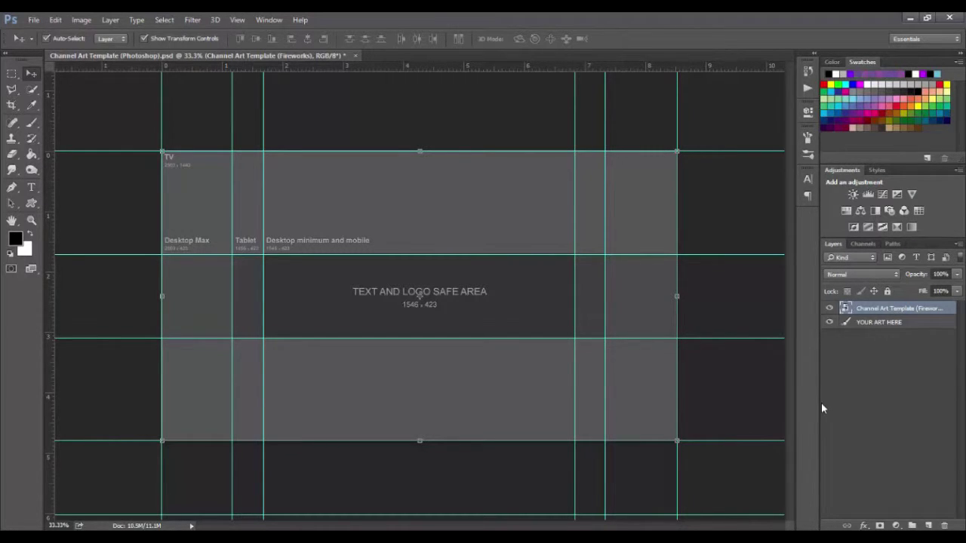
Hide the Channel Art Template (Fireworks) layer and add a new empty layer above it
click(829, 309)
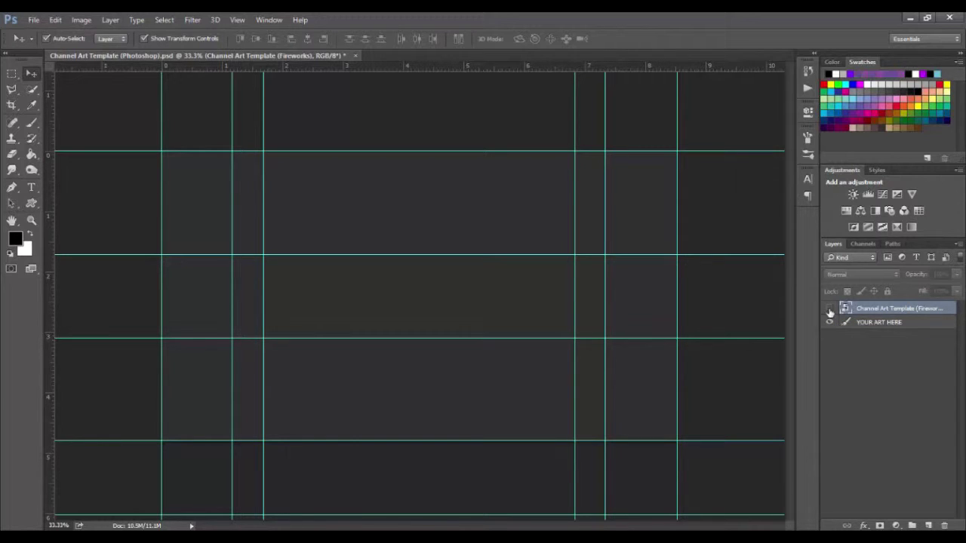
click(929, 526)
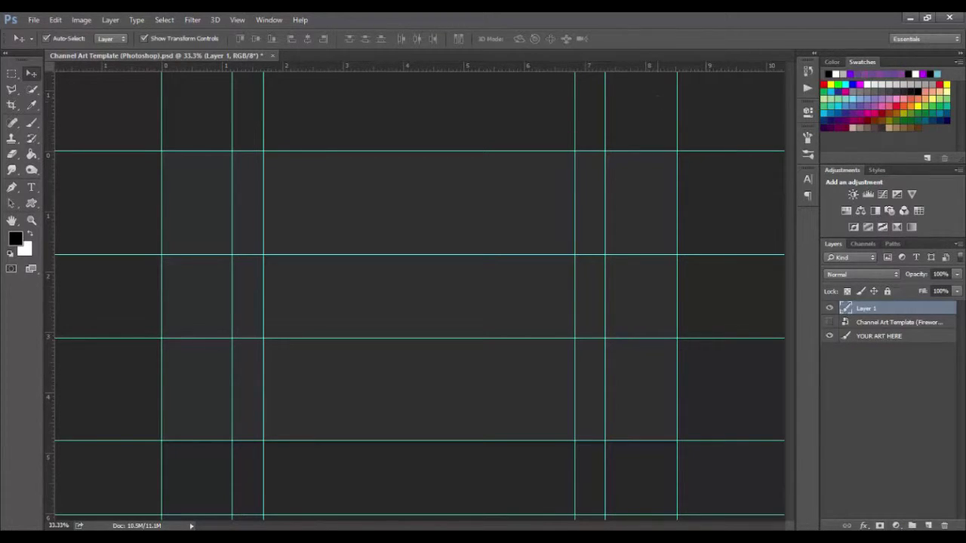
Place the lion-Hipster-Photo image from the DRE folder on the Desktop as an embedded file at its default size
click(33, 20)
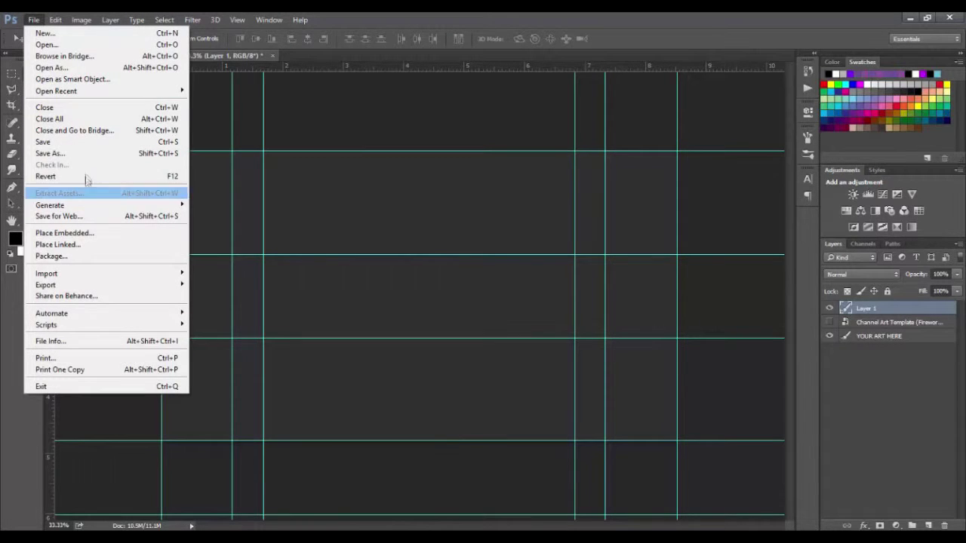
click(69, 239)
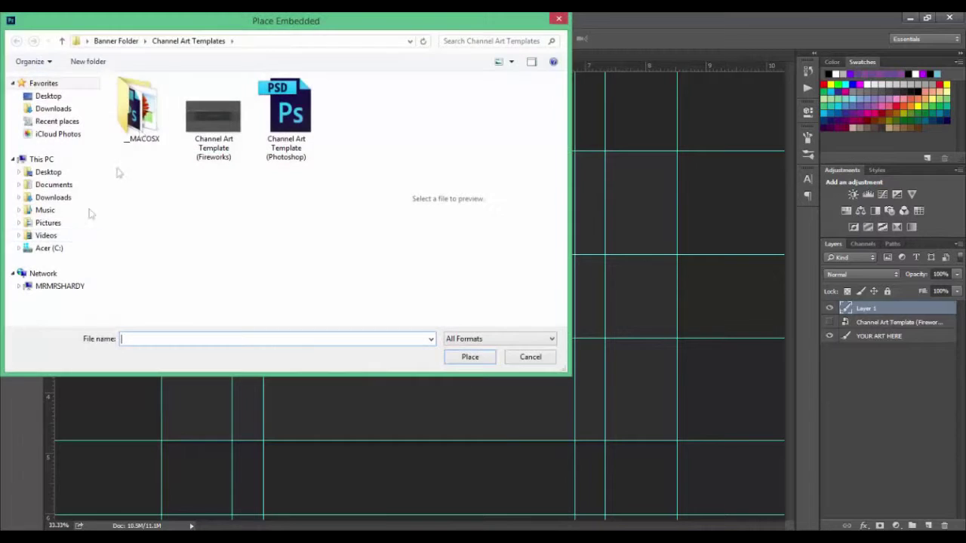
click(48, 98)
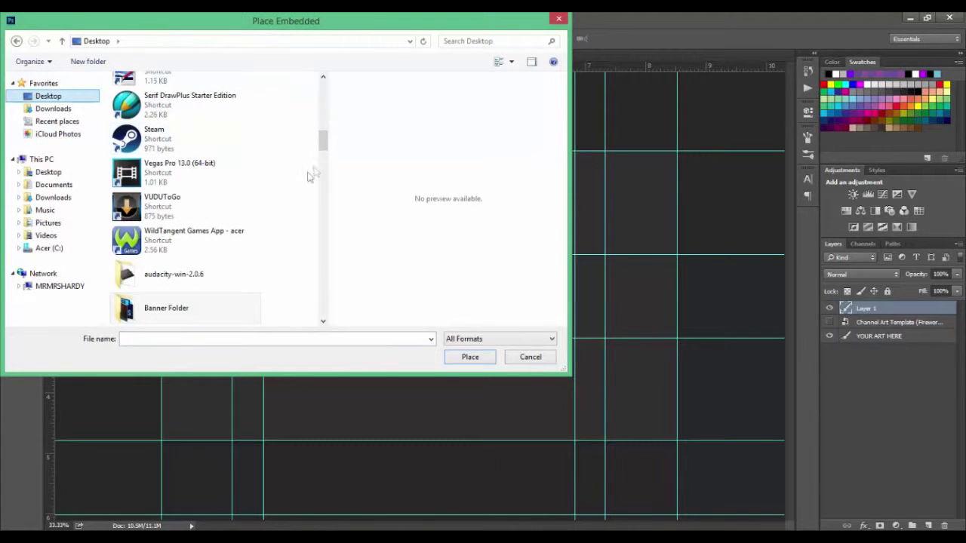
drag(327, 134, 322, 158)
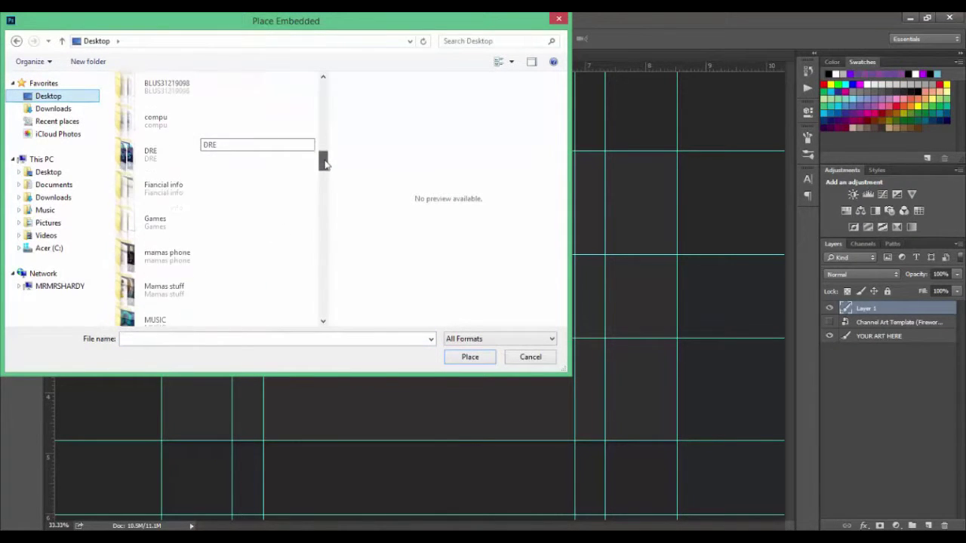
double_click(180, 144)
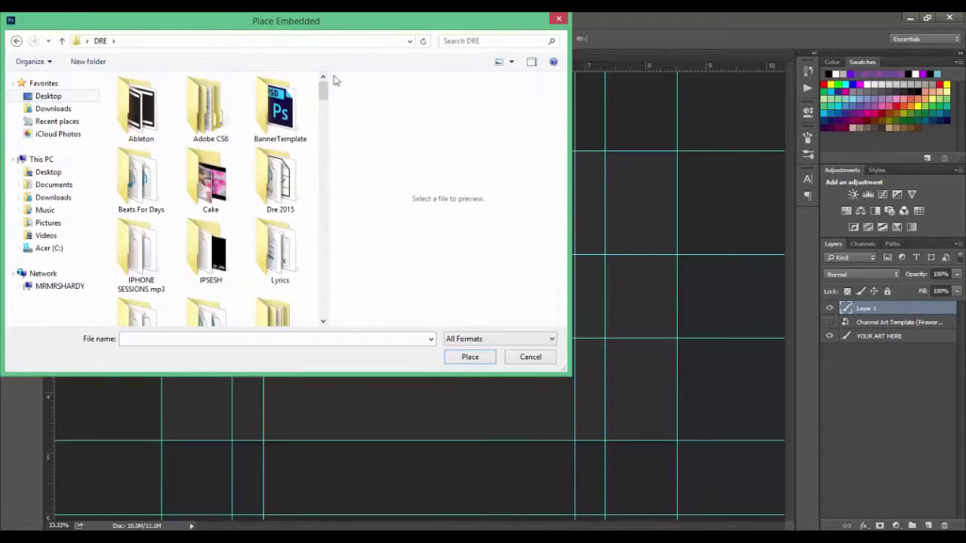
drag(321, 91, 324, 204)
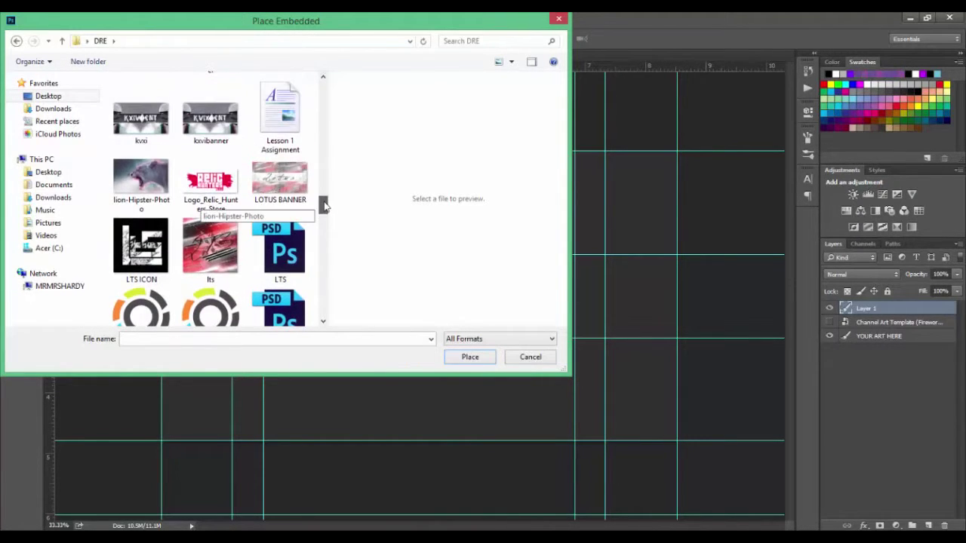
click(113, 194)
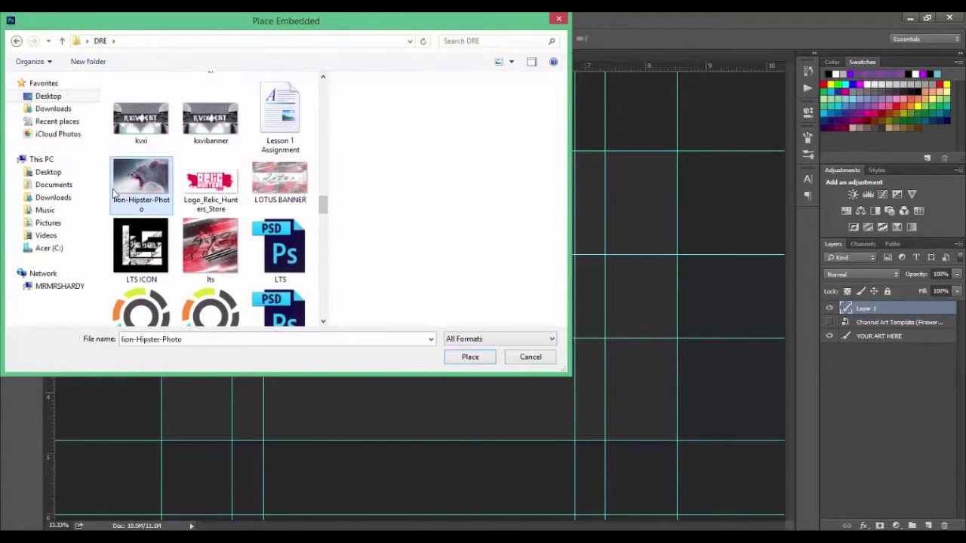
click(470, 357)
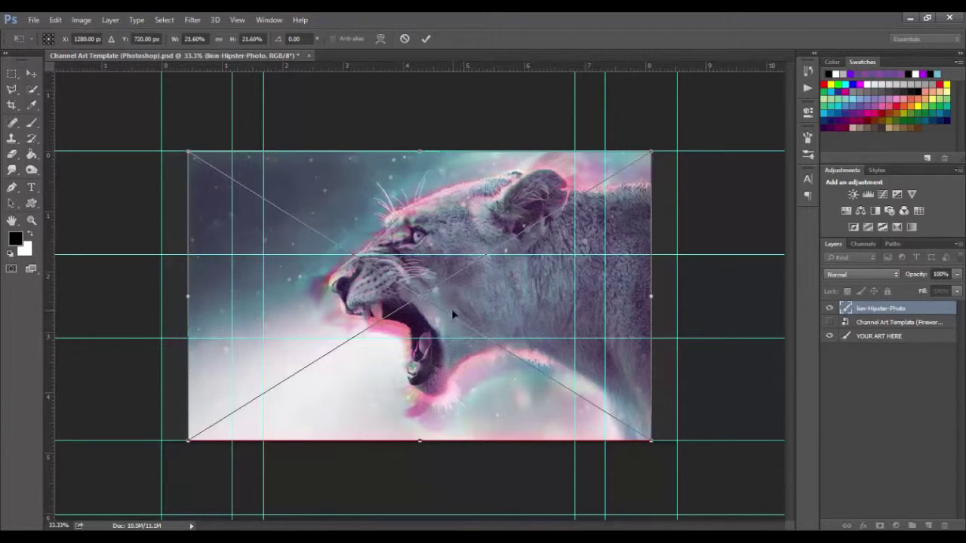
click(427, 40)
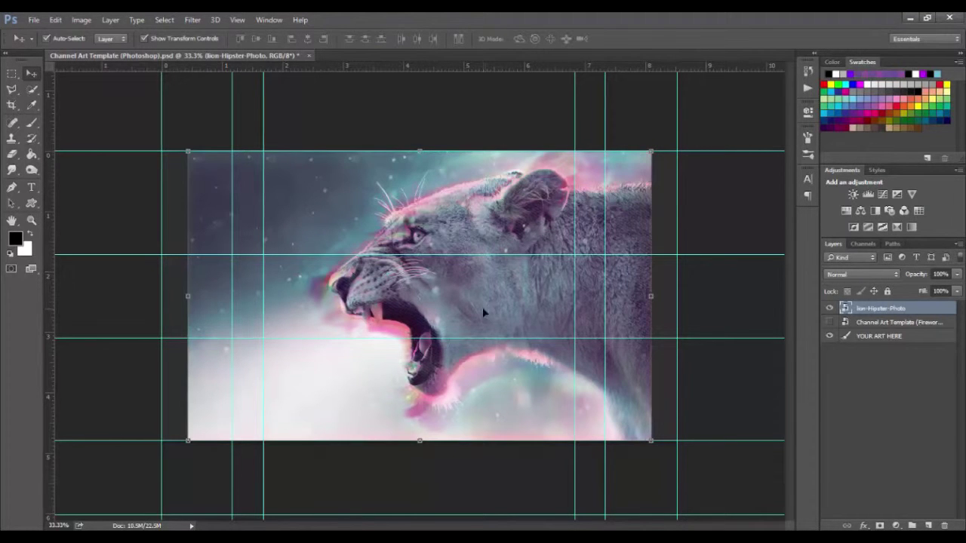
Move the lion photo right until its left edge meets the canvas's vertical centre, and duplicate its layer
drag(512, 305, 717, 310)
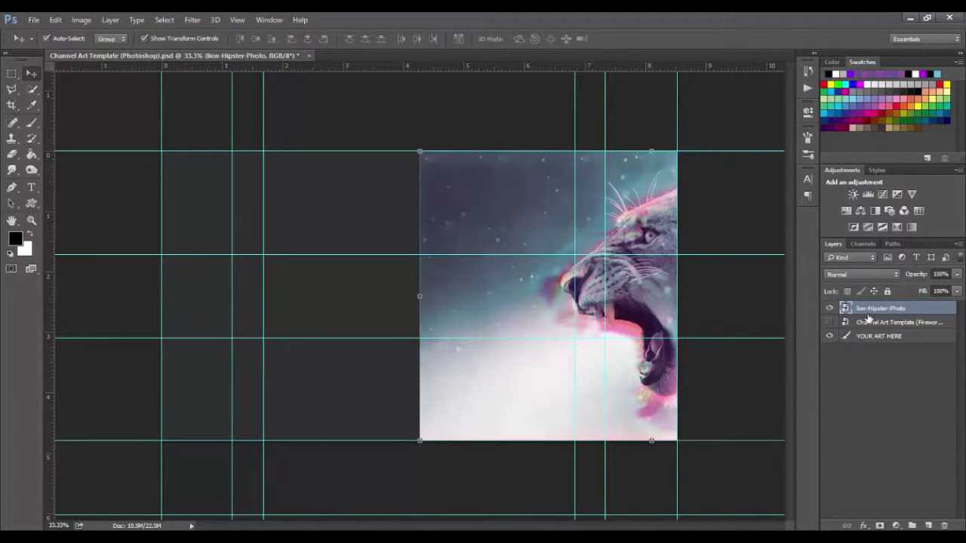
key(ctrl+j)
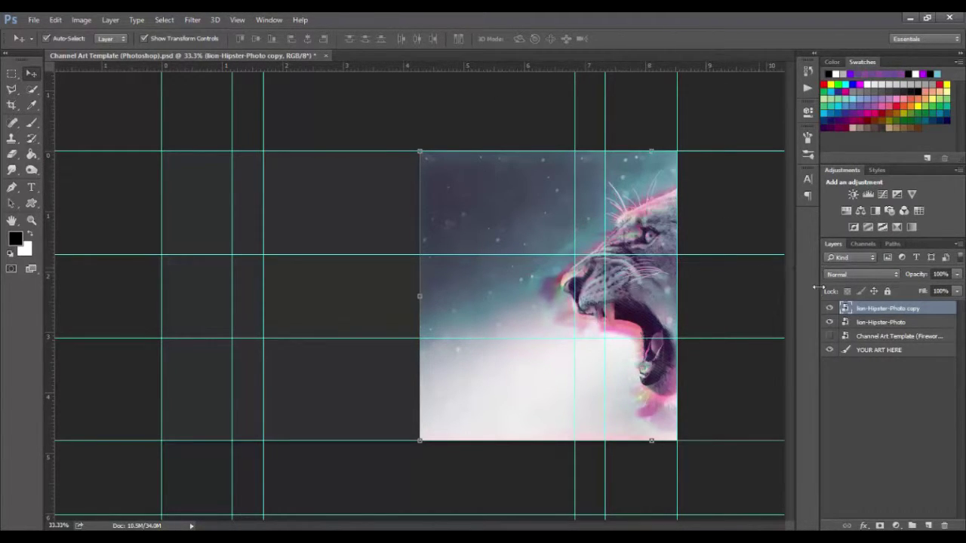
Flip the duplicated lion photo horizontally and move it into the canvas's left half so it mirrors the original
click(55, 19)
mouse_move(81, 21)
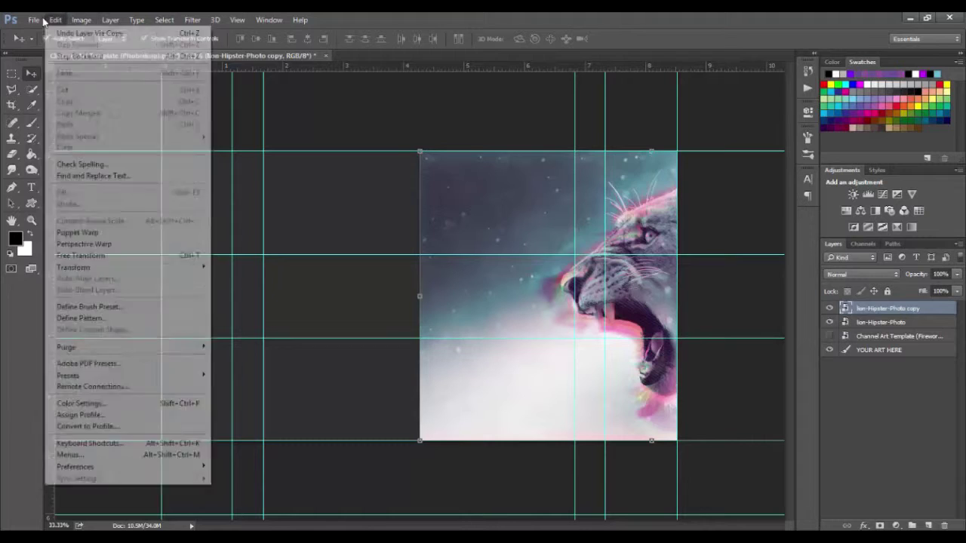
mouse_move(48, 18)
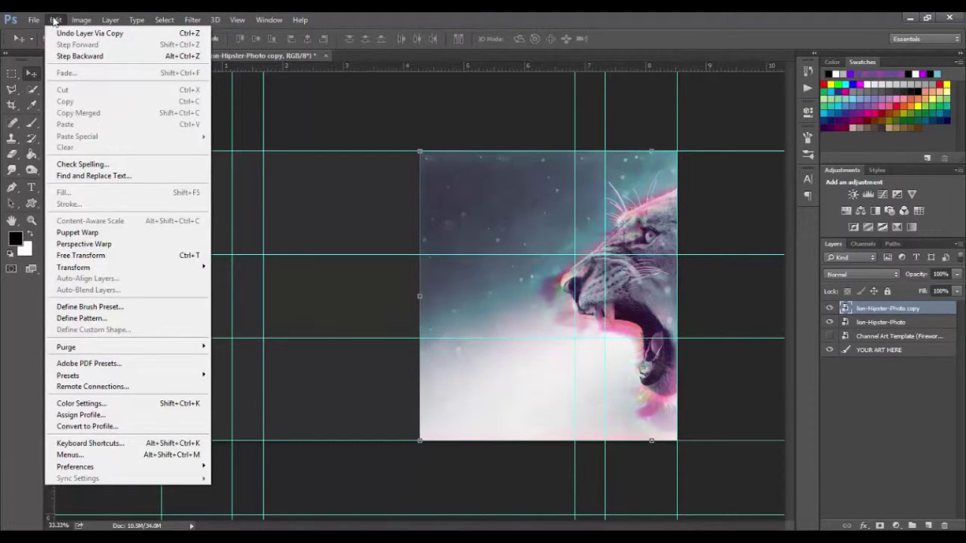
mouse_move(112, 270)
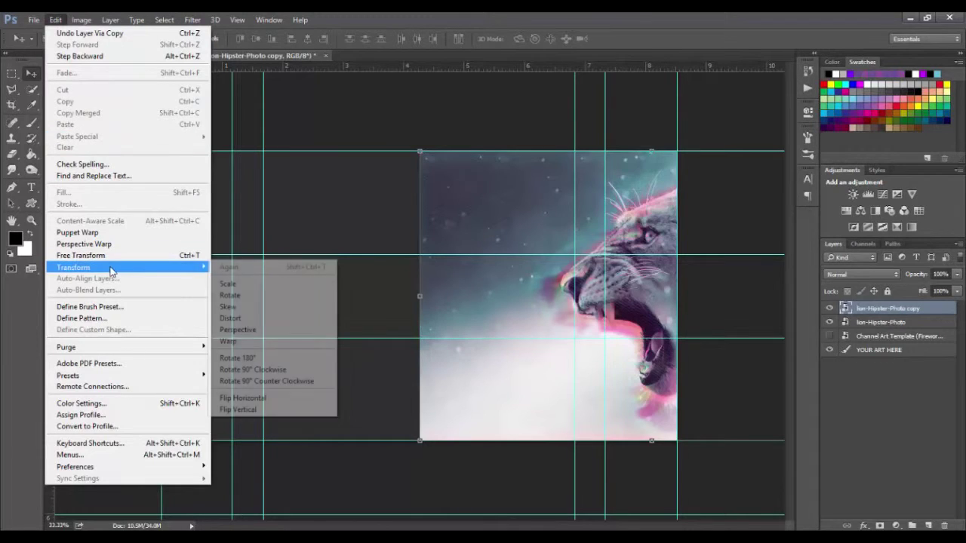
click(260, 400)
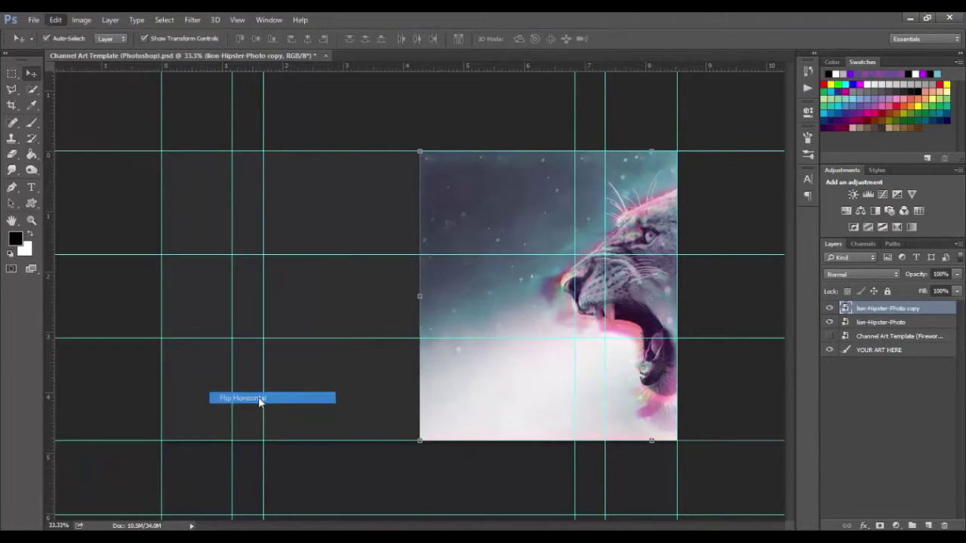
drag(434, 300, 19, 291)
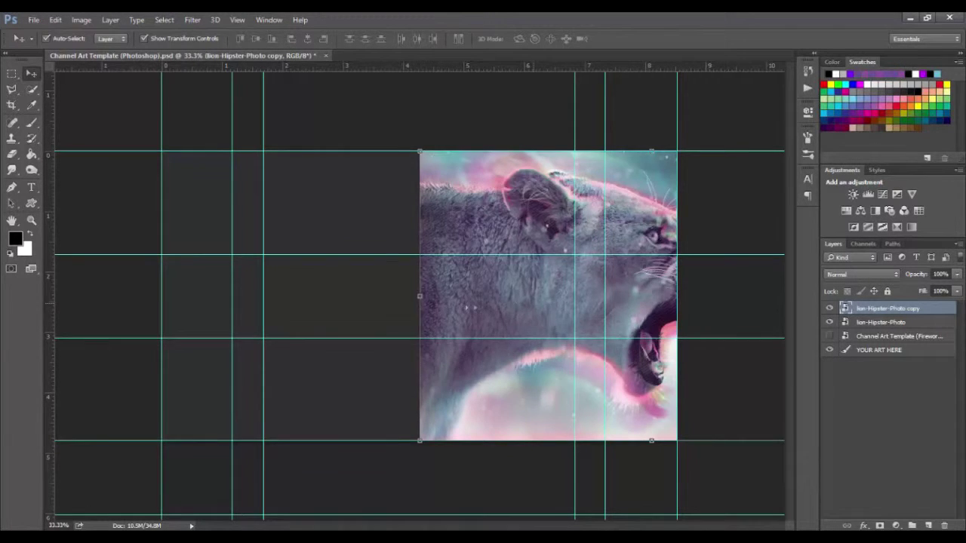
drag(387, 323, 71, 310)
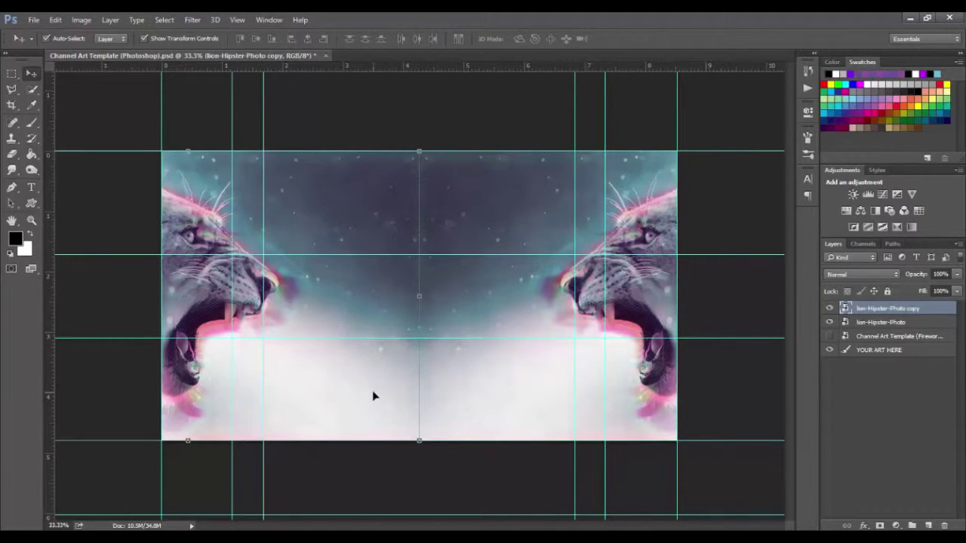
Merge the two lion photo layers into one and add a new empty layer above it
shift+click(898, 323)
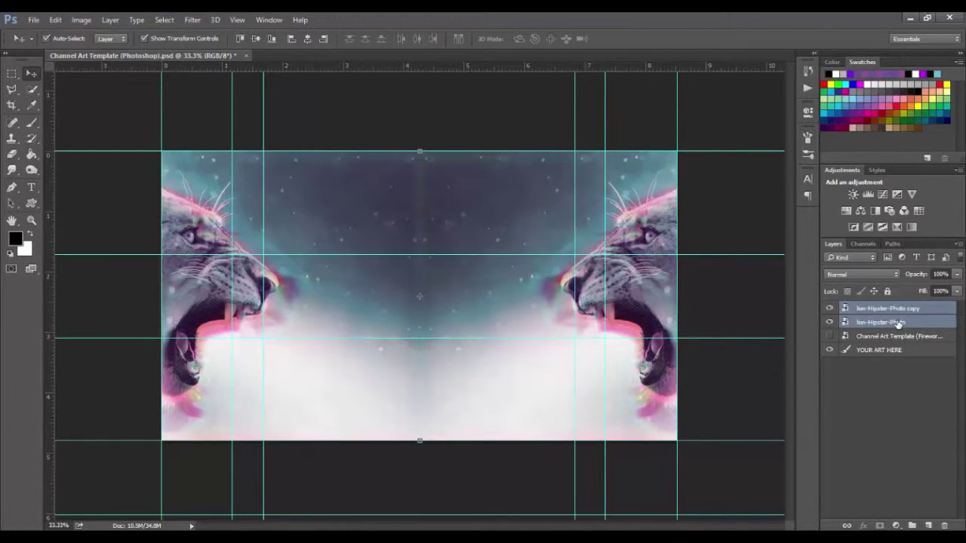
right_click(913, 323)
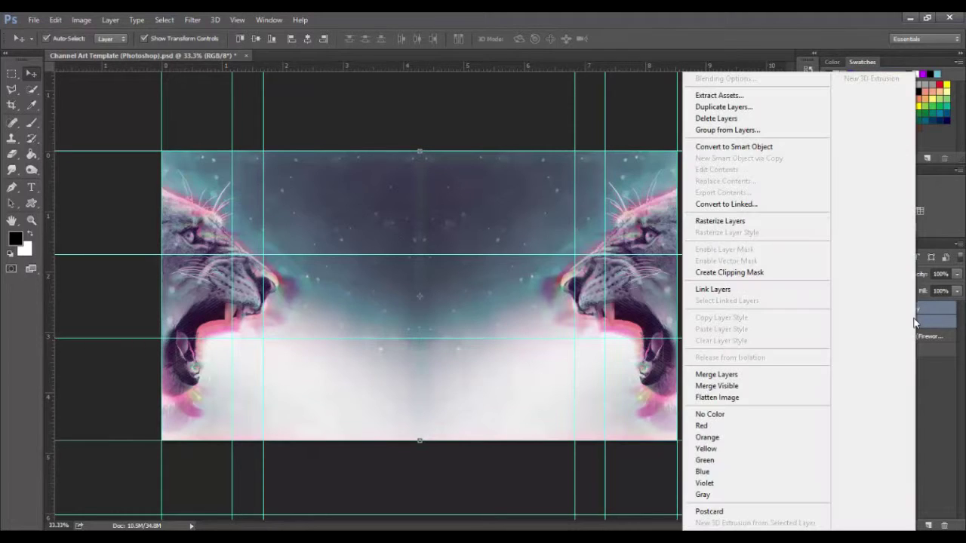
click(749, 378)
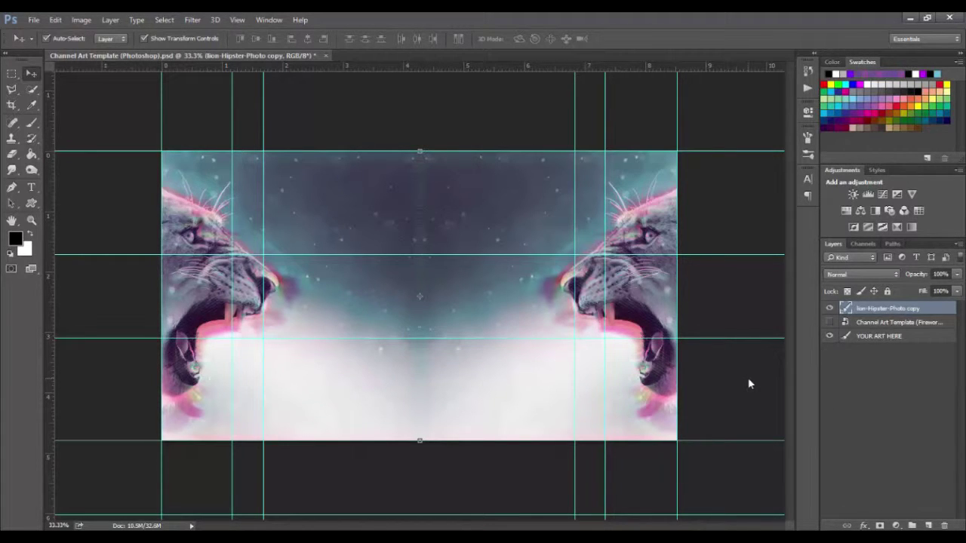
click(927, 526)
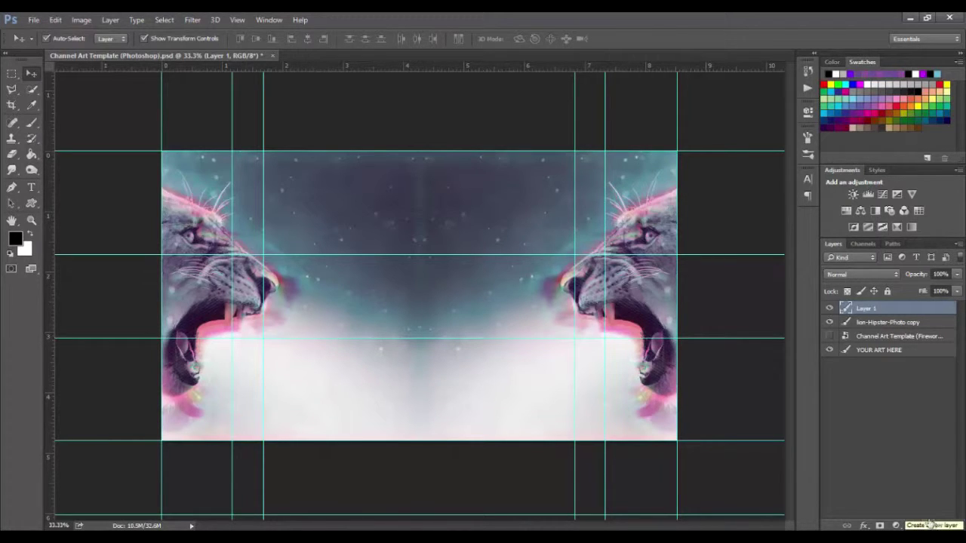
click(55, 19)
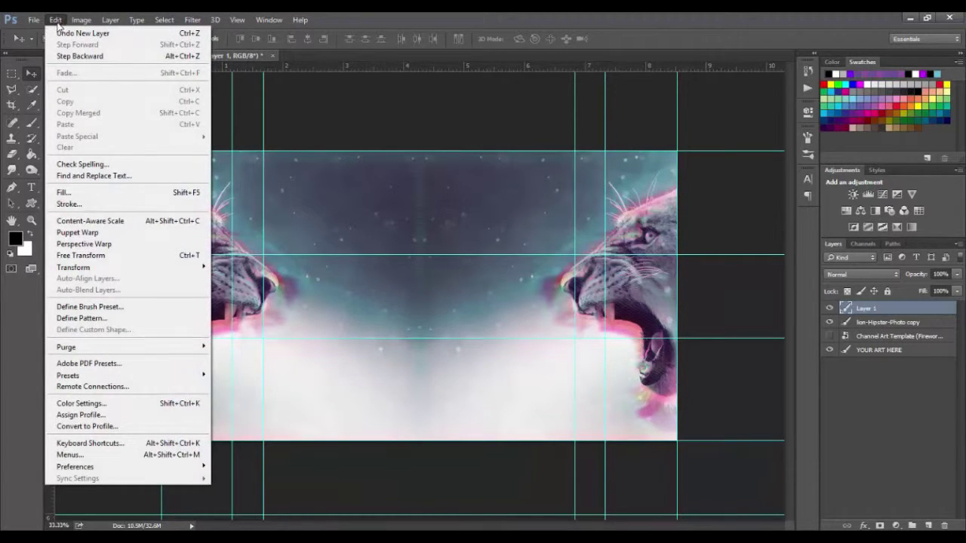
mouse_move(79, 19)
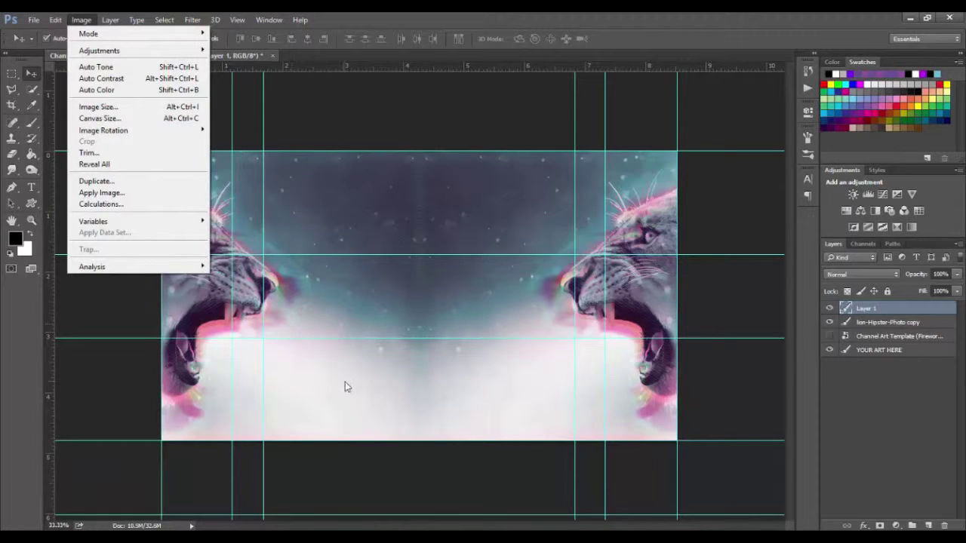
click(343, 402)
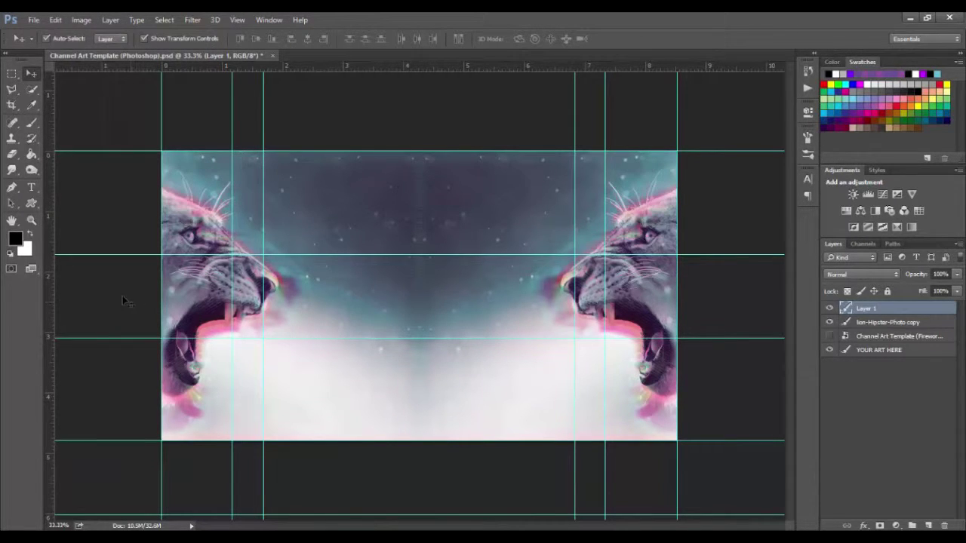
Select the full-width band between the two middle horizontal guides, fill it with white on Layer 1, and deselect
click(9, 81)
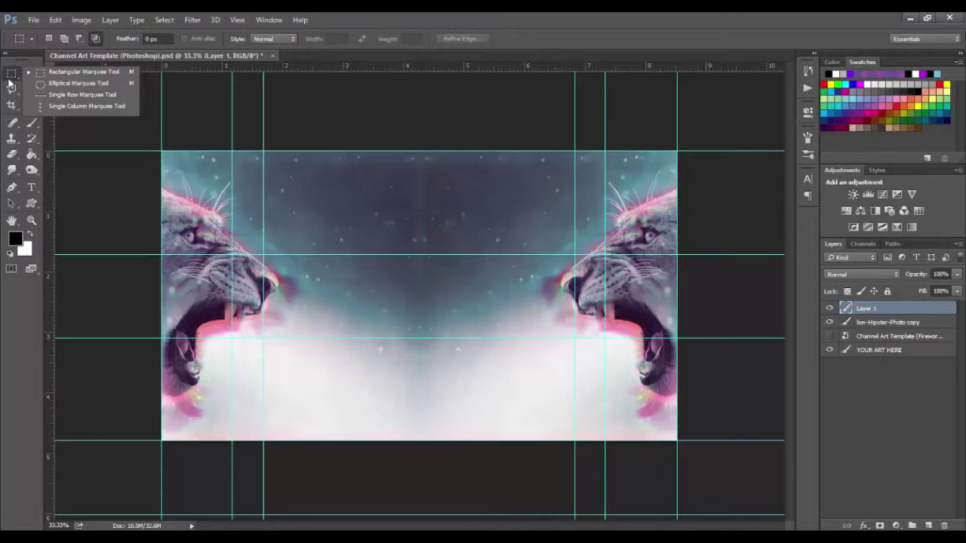
click(54, 74)
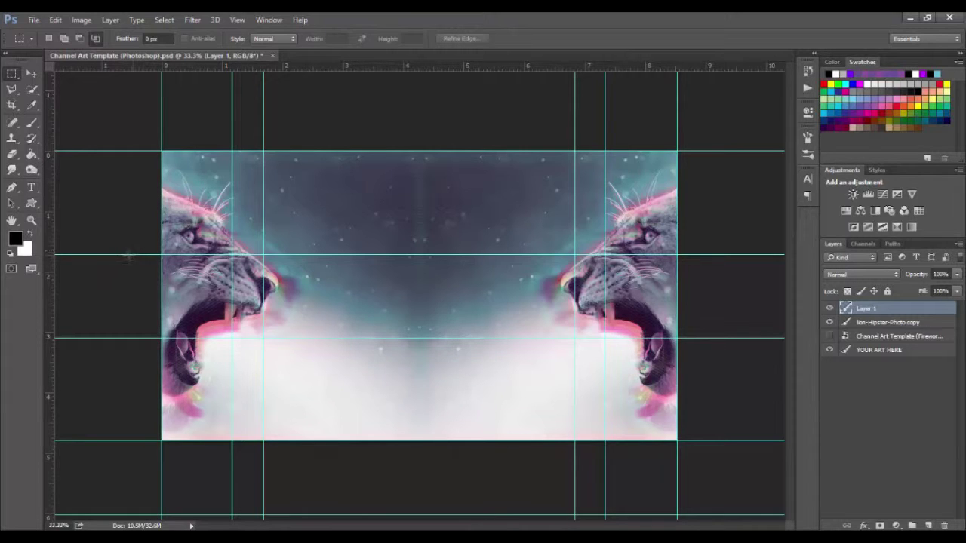
drag(162, 256, 698, 338)
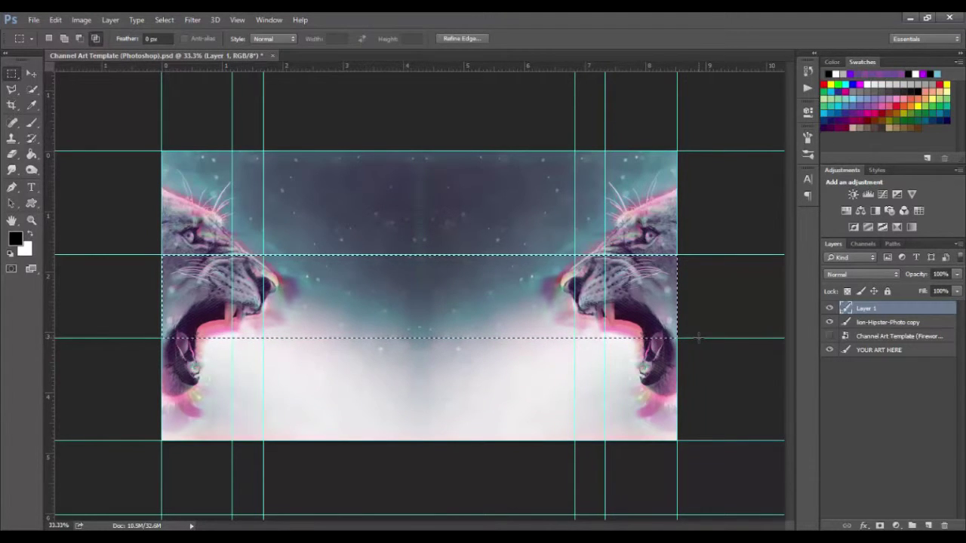
click(31, 153)
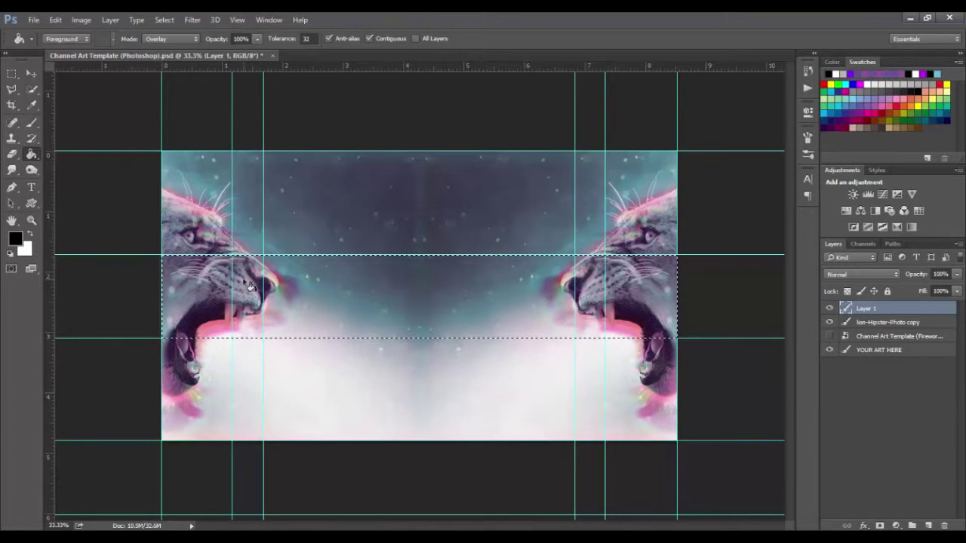
click(32, 231)
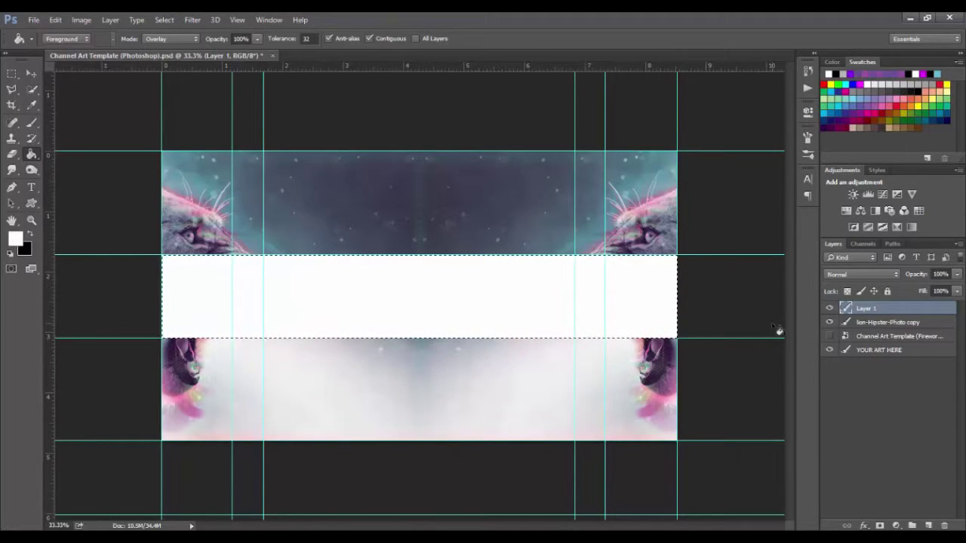
key(ctrl+d)
Set the opacity of the white band's layer to 50%
click(956, 275)
drag(956, 284, 926, 288)
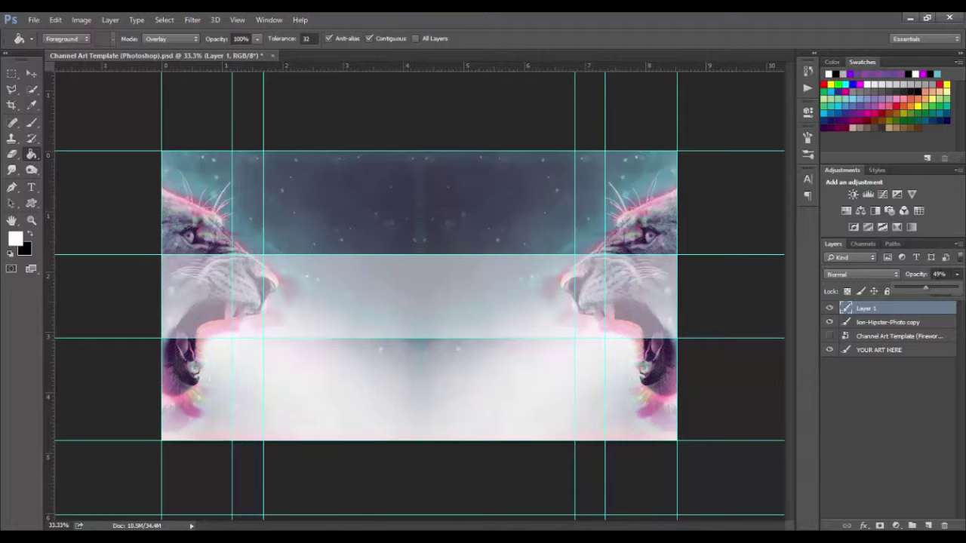
click(939, 275)
drag(940, 275, 927, 274)
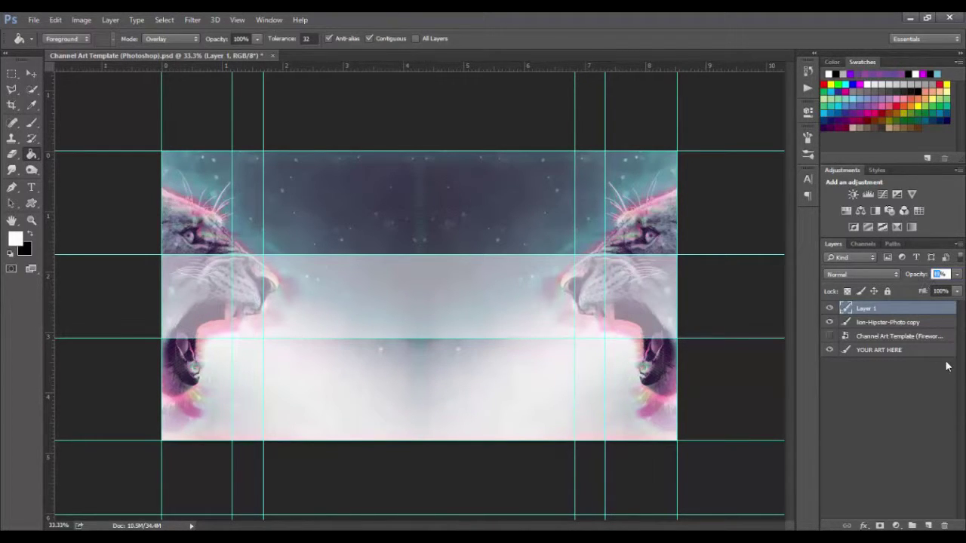
text(50)
click(873, 432)
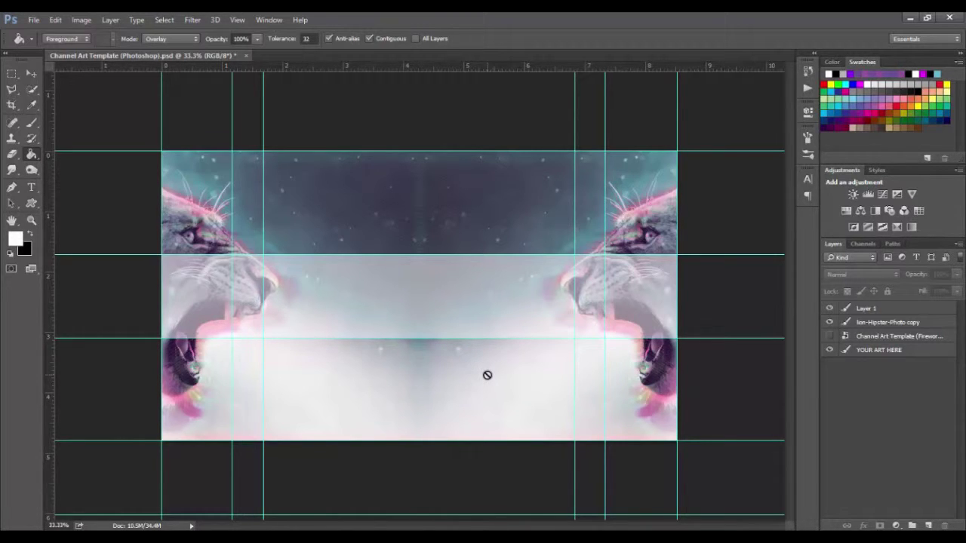
Add a new empty layer, start a point text line just below the white band, and set its font to Indelible Regular
click(929, 525)
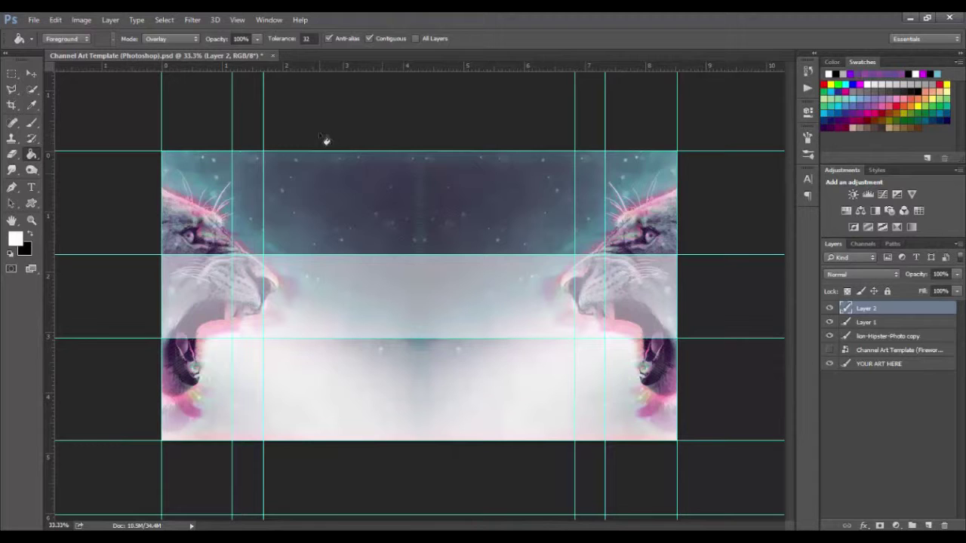
click(35, 186)
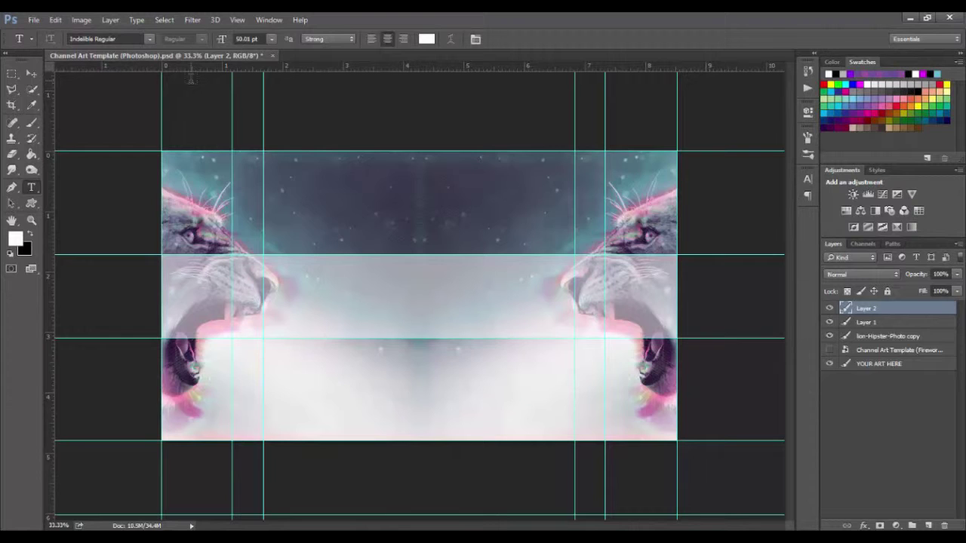
click(150, 39)
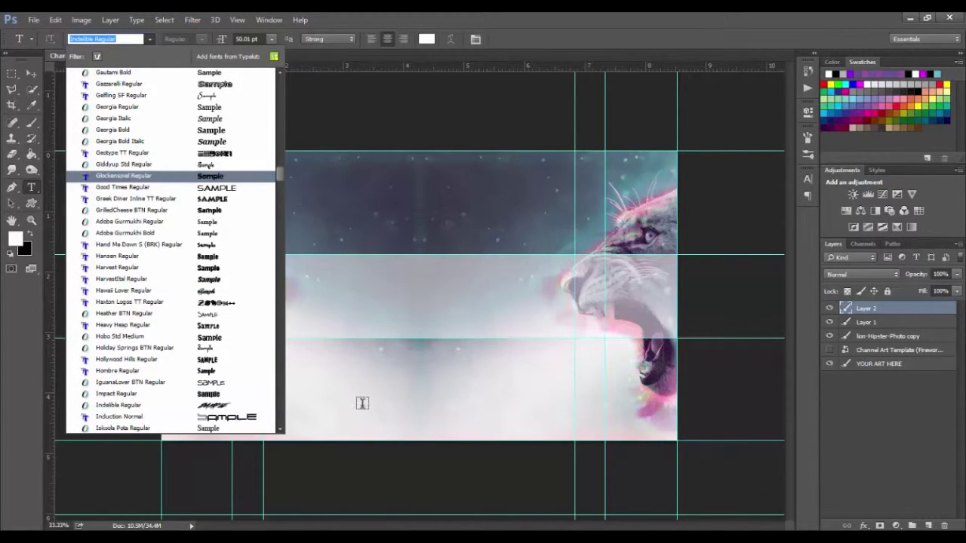
key(Return)
click(340, 352)
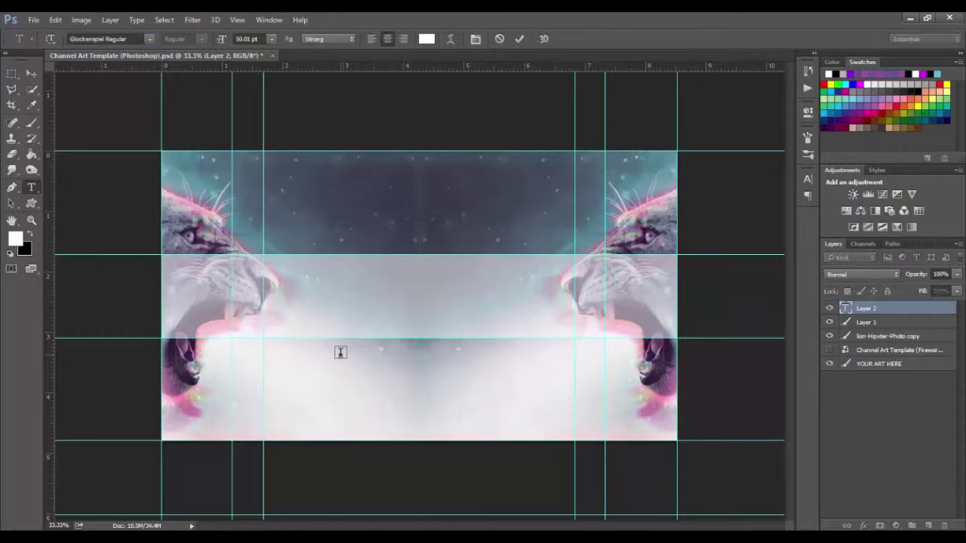
click(148, 39)
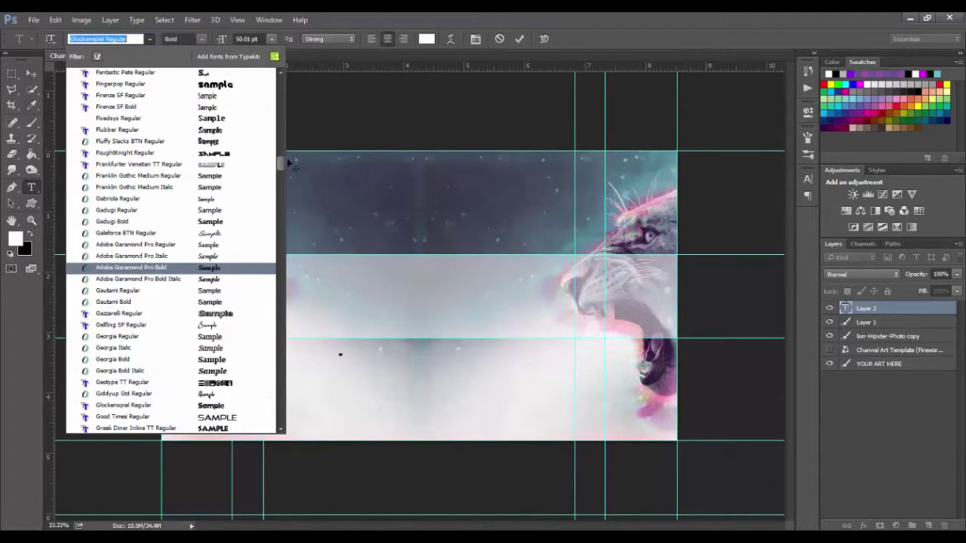
drag(281, 163, 281, 176)
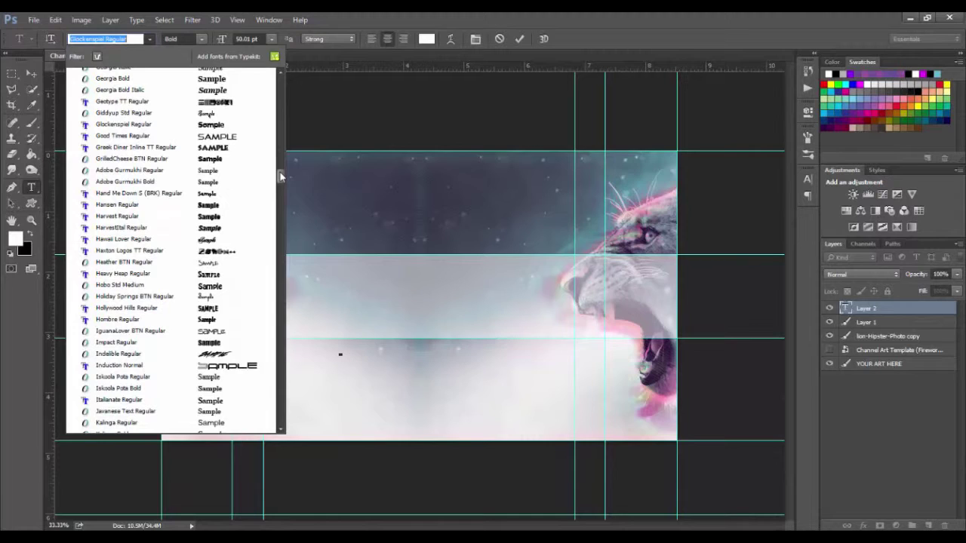
click(175, 354)
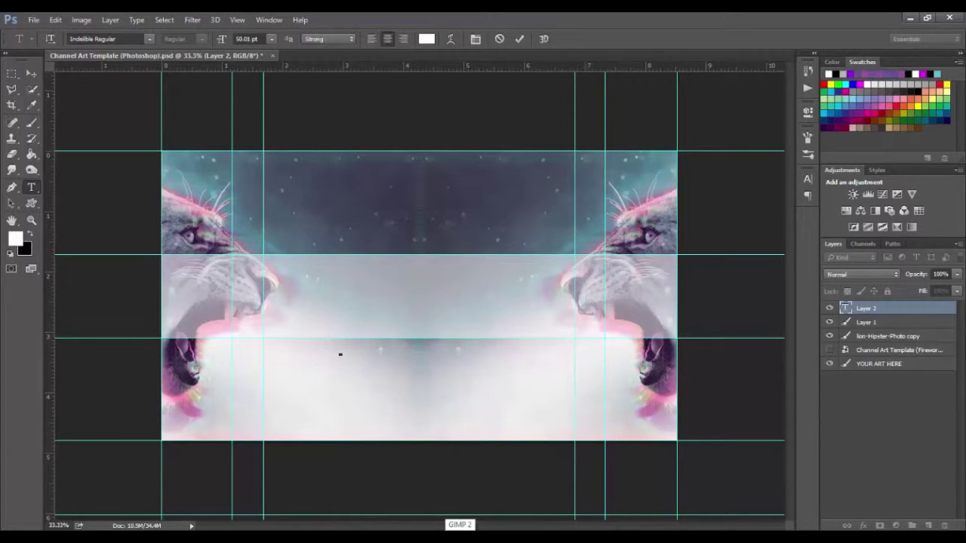
Enter the text "Lotus xiv" and move it up into the middle of the translucent white band
text(LO)
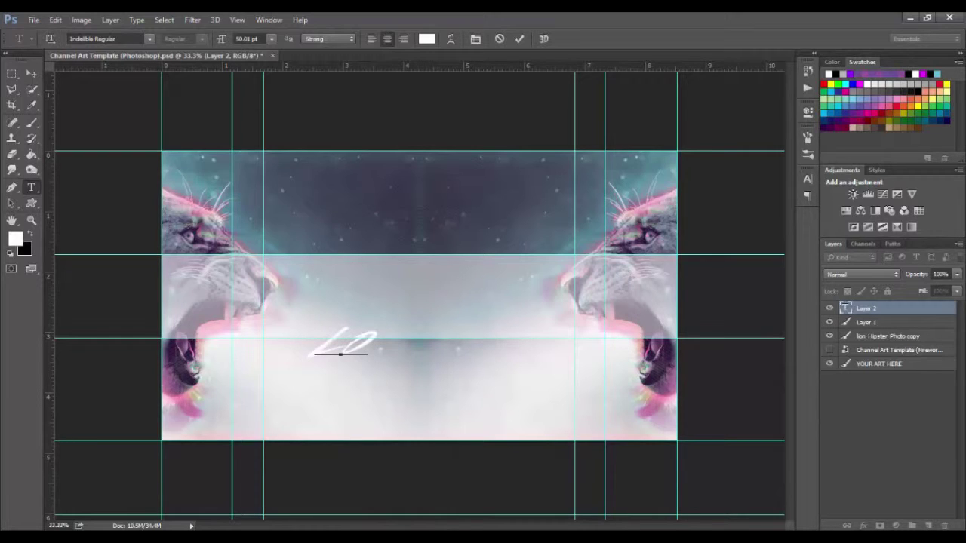
text(ud)
key(BackSpace)
key(BackSpace)
text(tud)
key(BackSpace)
text(s)
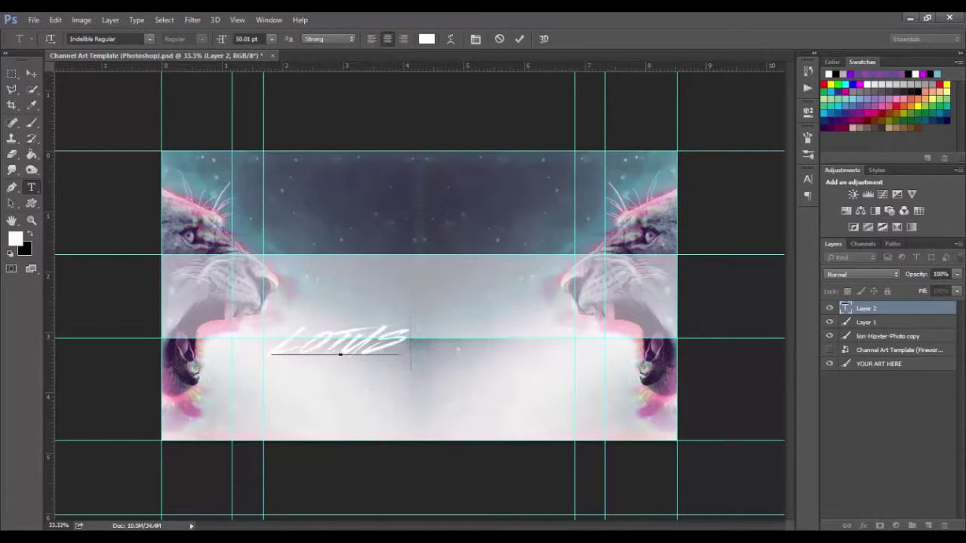
text( xiv)
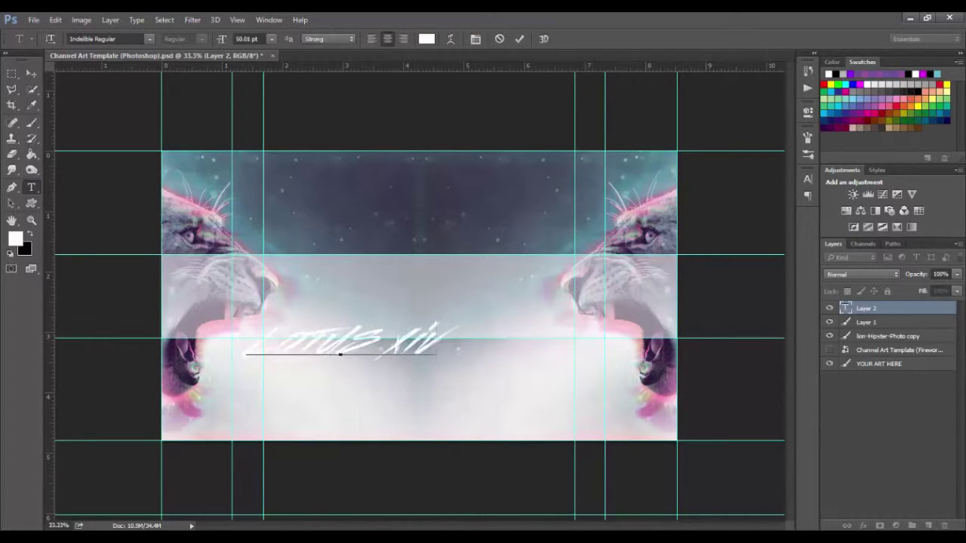
drag(460, 388, 490, 372)
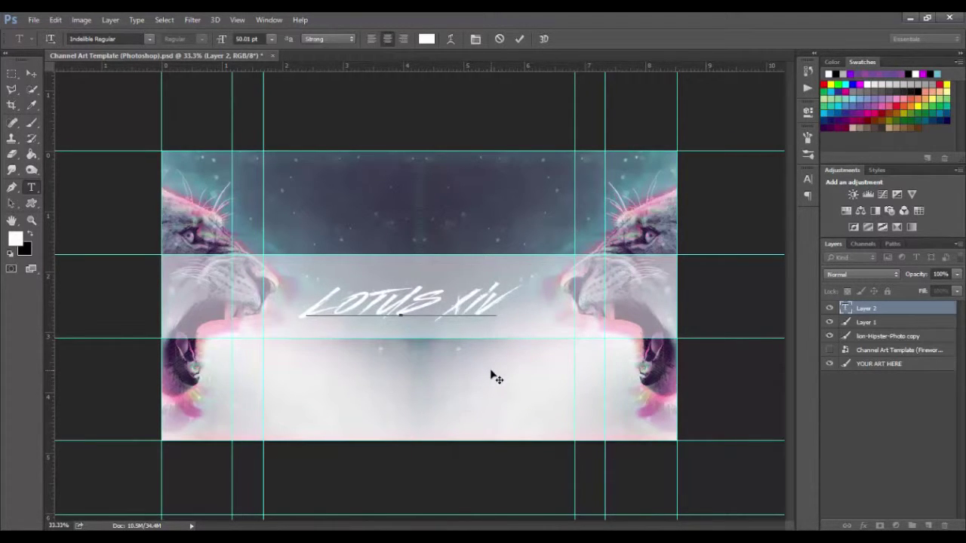
Enlarge the whole Lotus xiv text to 69.01 pt, shift it slightly right between the lions, and commit it
key(ctrl+a)
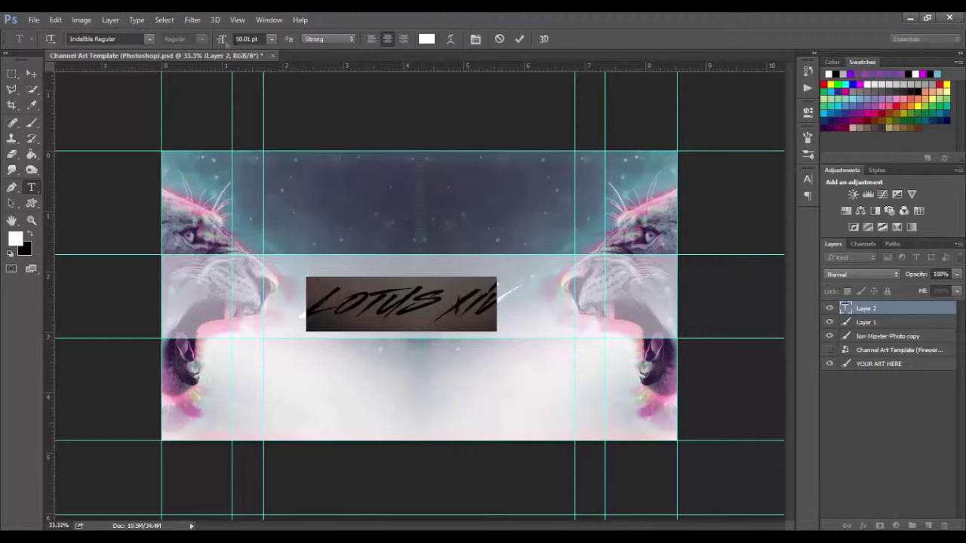
drag(225, 42, 231, 43)
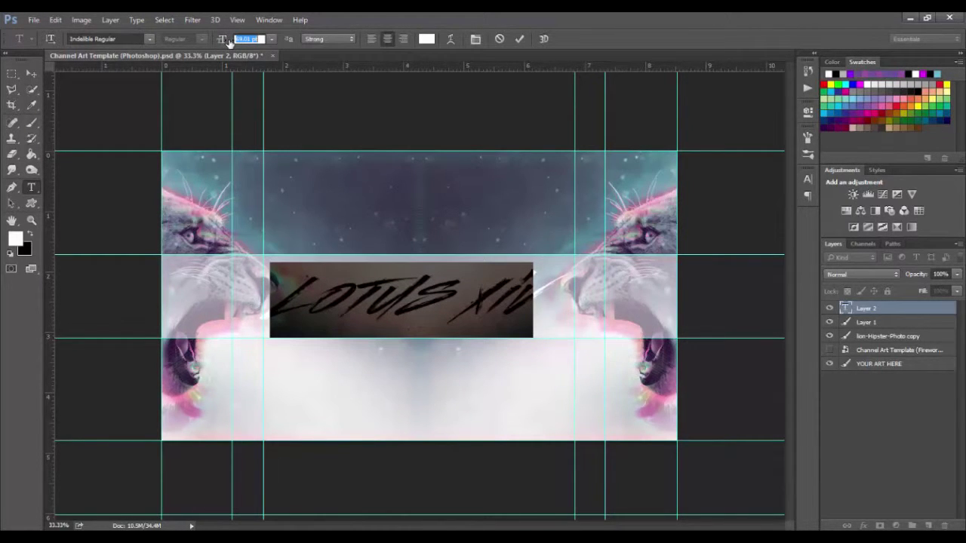
drag(538, 372, 548, 372)
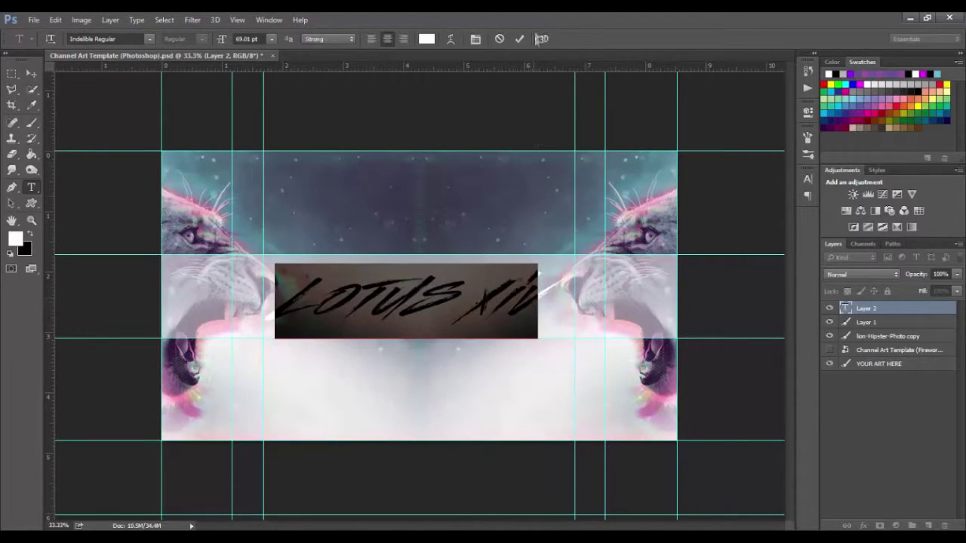
click(521, 39)
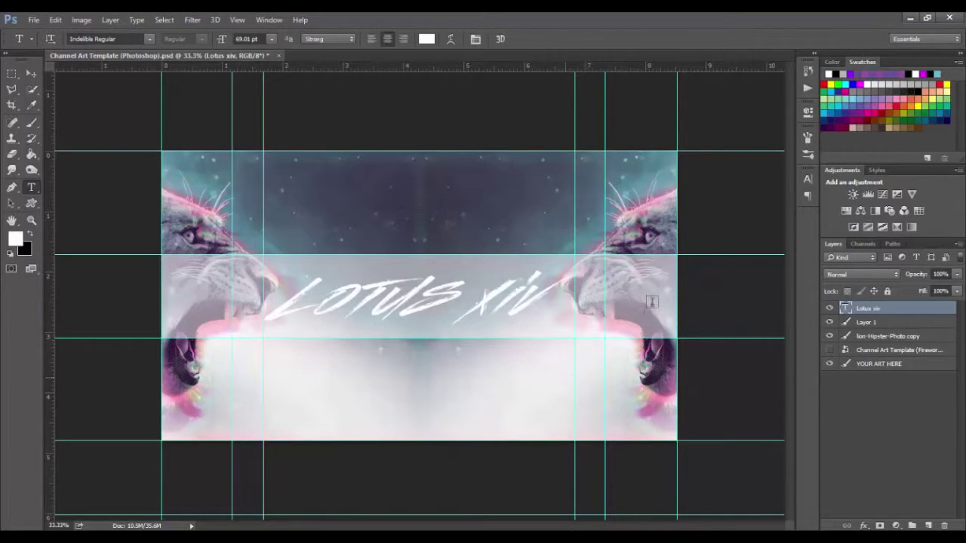
Apply a Drop Shadow with its preset values to the Lotus xiv text layer and collapse the layer's effects list
right_click(871, 310)
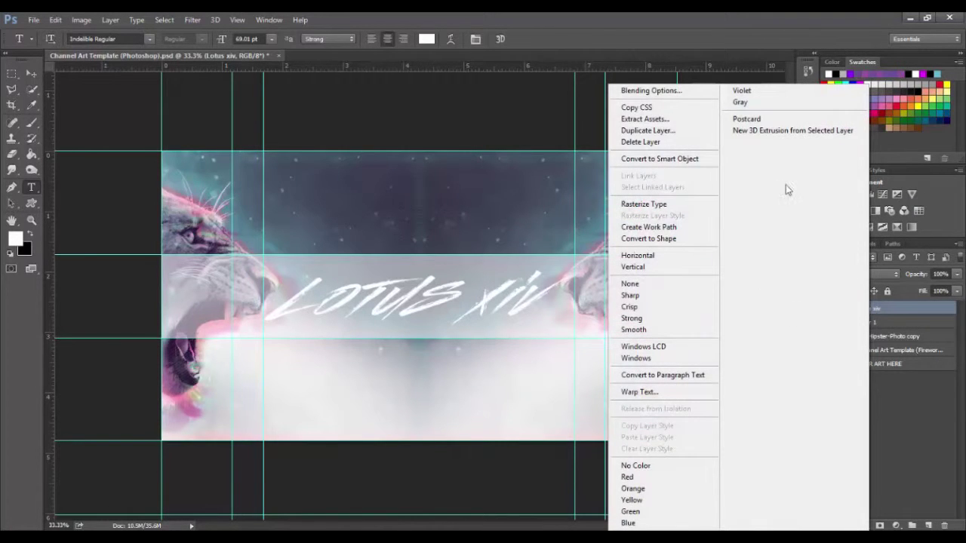
click(688, 92)
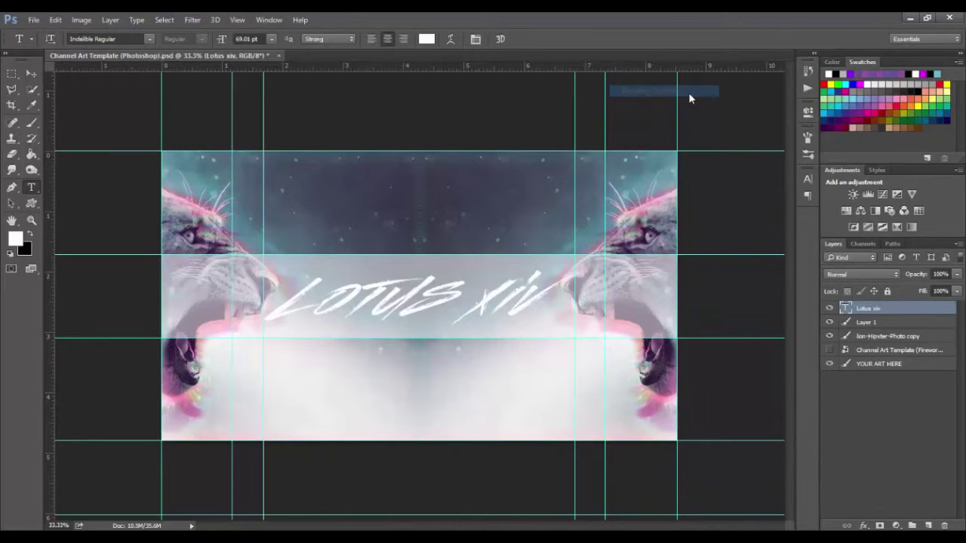
click(573, 321)
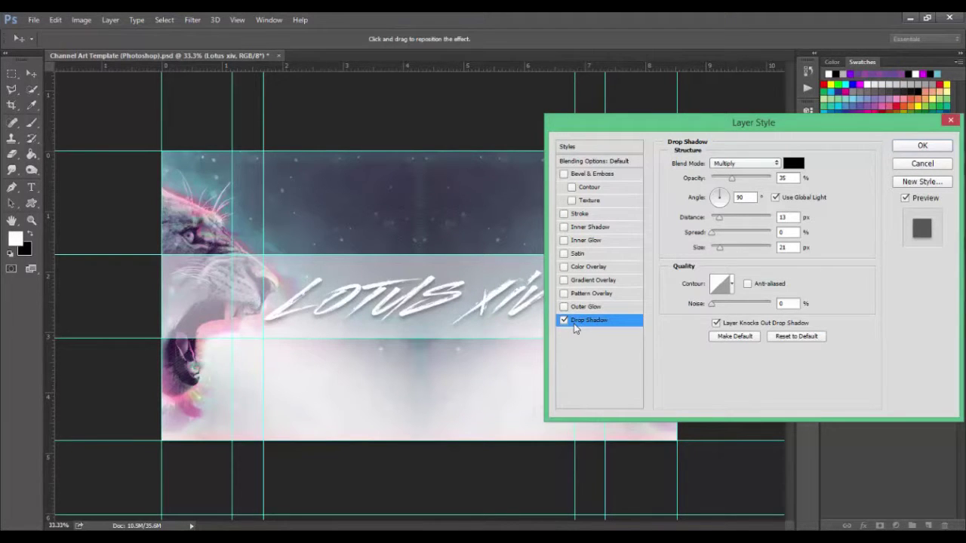
click(913, 148)
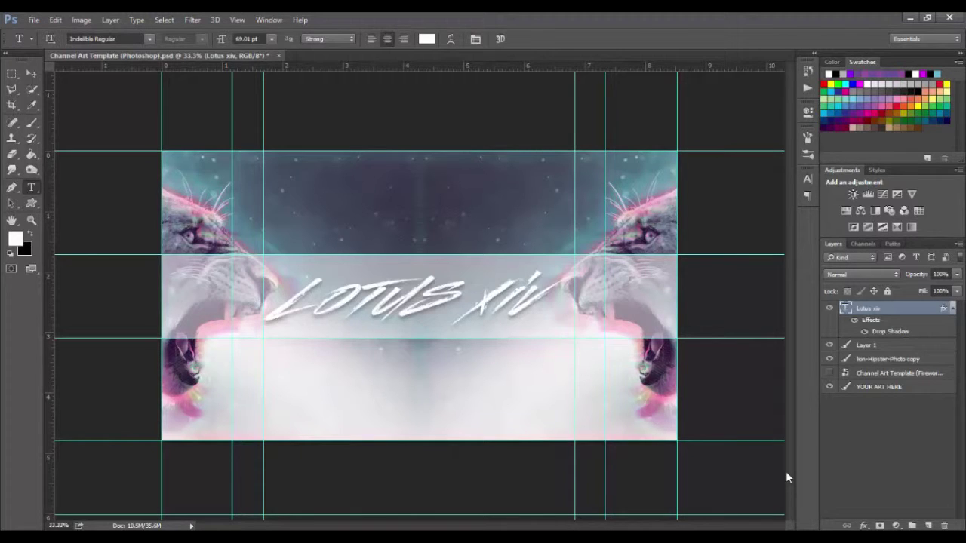
click(952, 308)
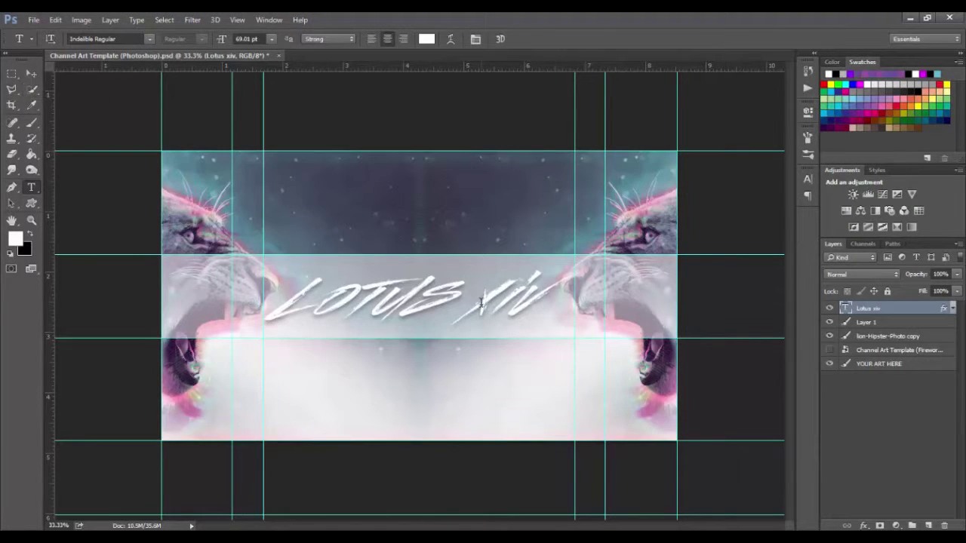
Move the Lotus xiv title slightly up within the translucent white band
click(31, 73)
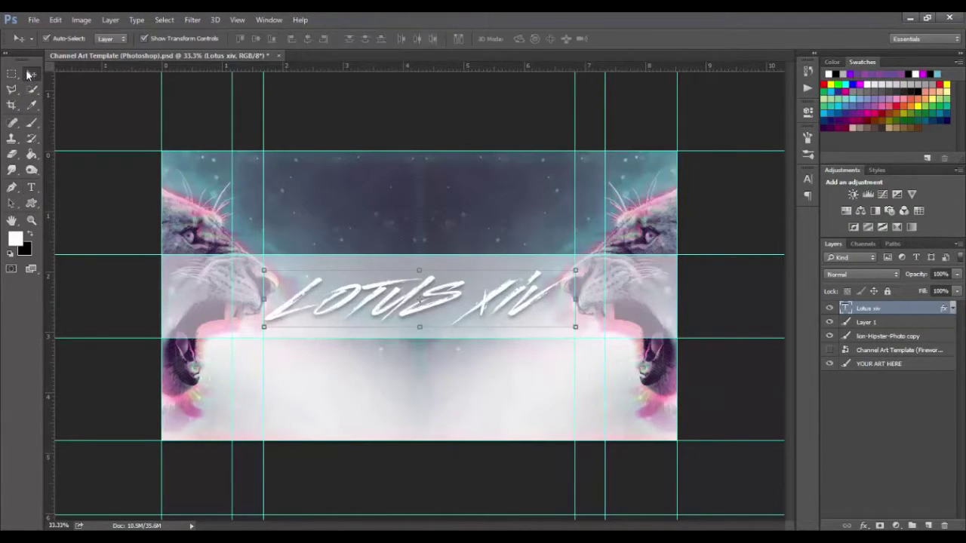
drag(553, 317, 555, 312)
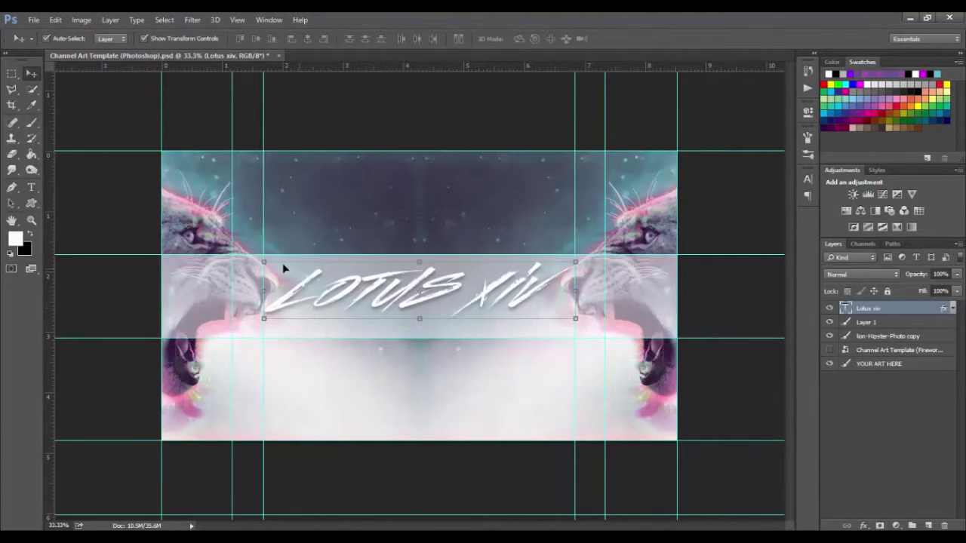
Add a point text line reading "where unknown becomes known" in the white area below the band
click(31, 187)
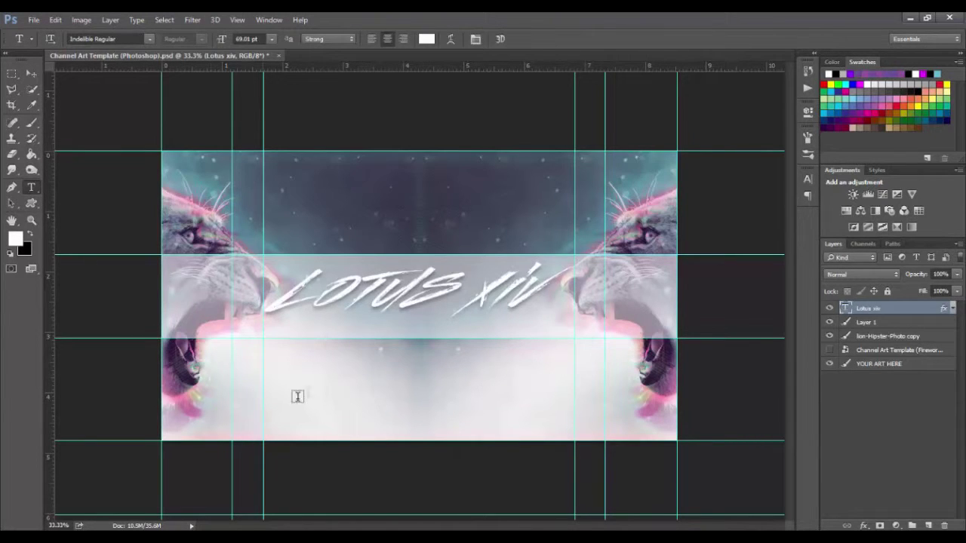
click(323, 388)
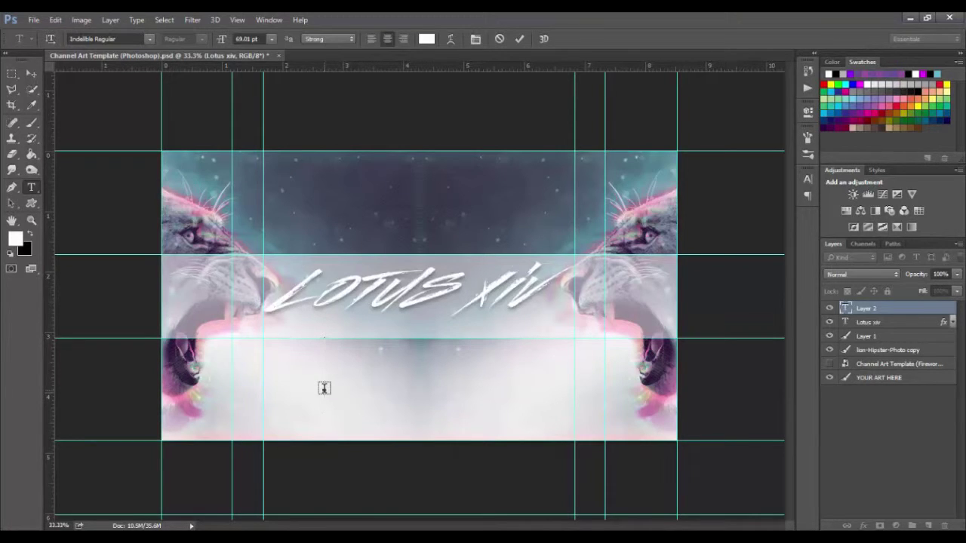
text(wh)
key(BackSpace)
key(BackSpace)
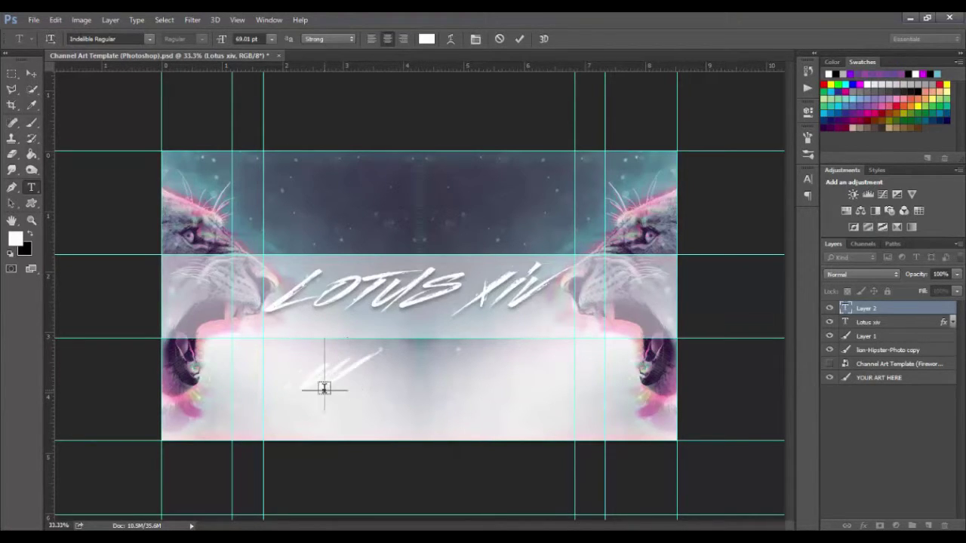
text(whre)
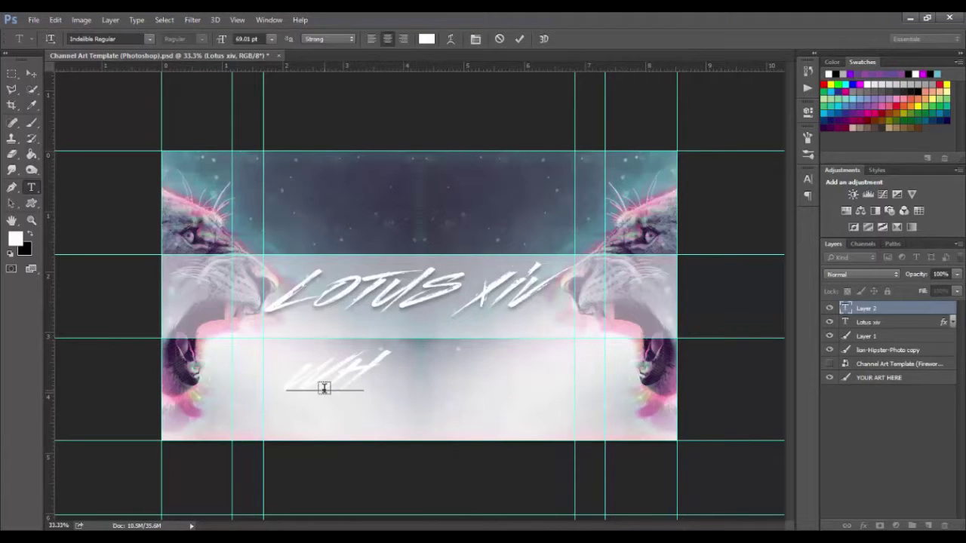
key(BackSpace)
key(BackSpace)
text(E)
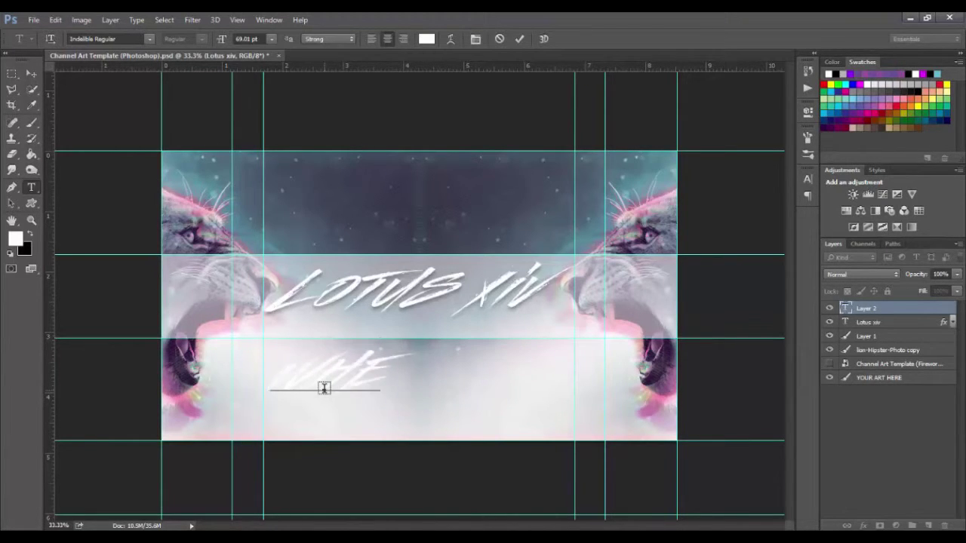
text(RE un)
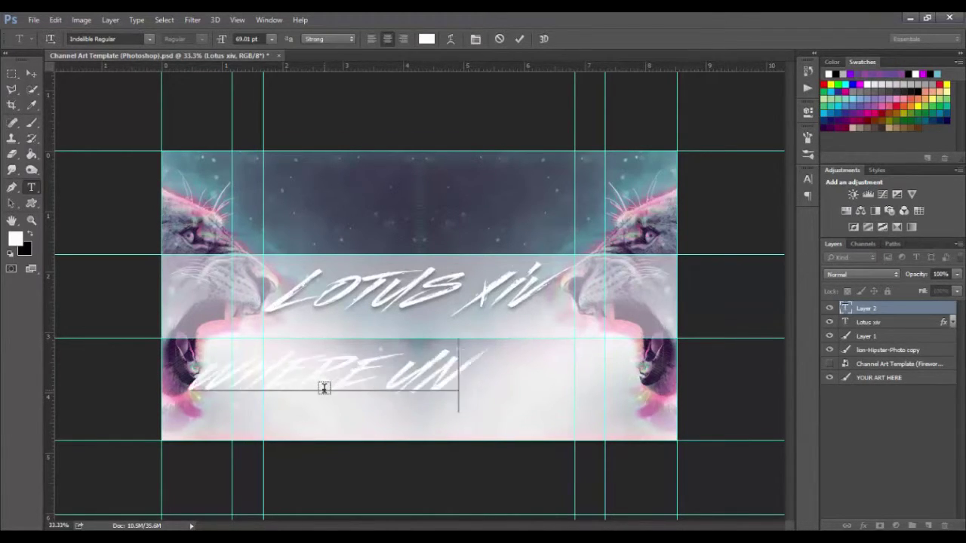
text(know)
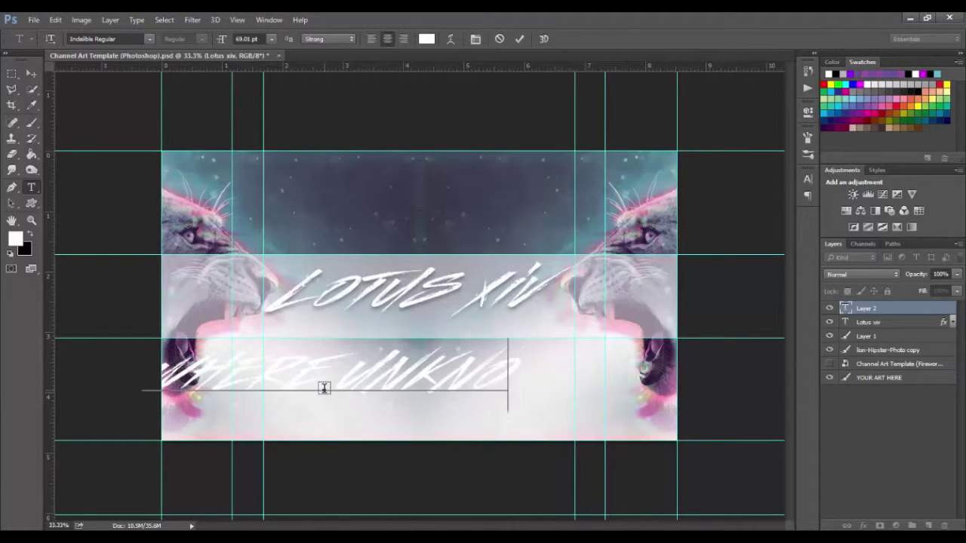
text(n)
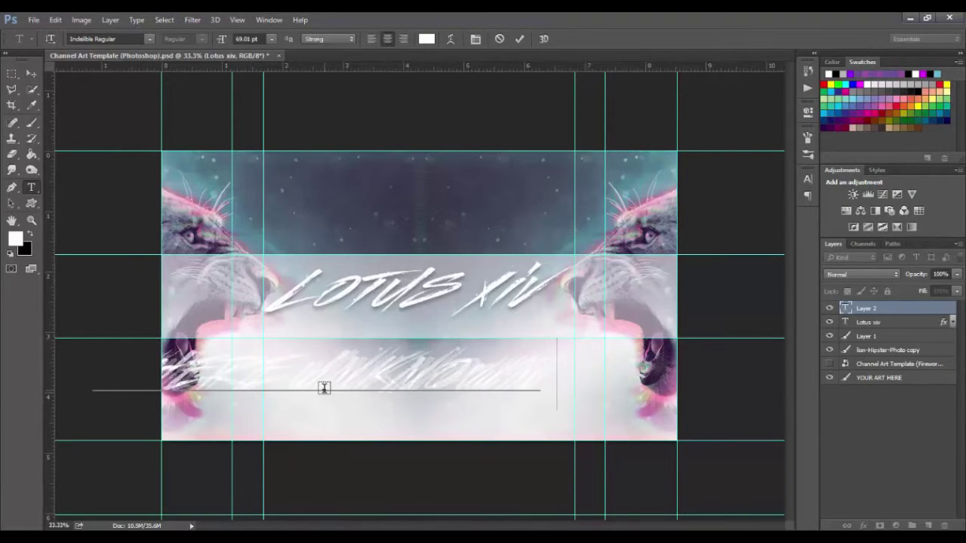
text( below)
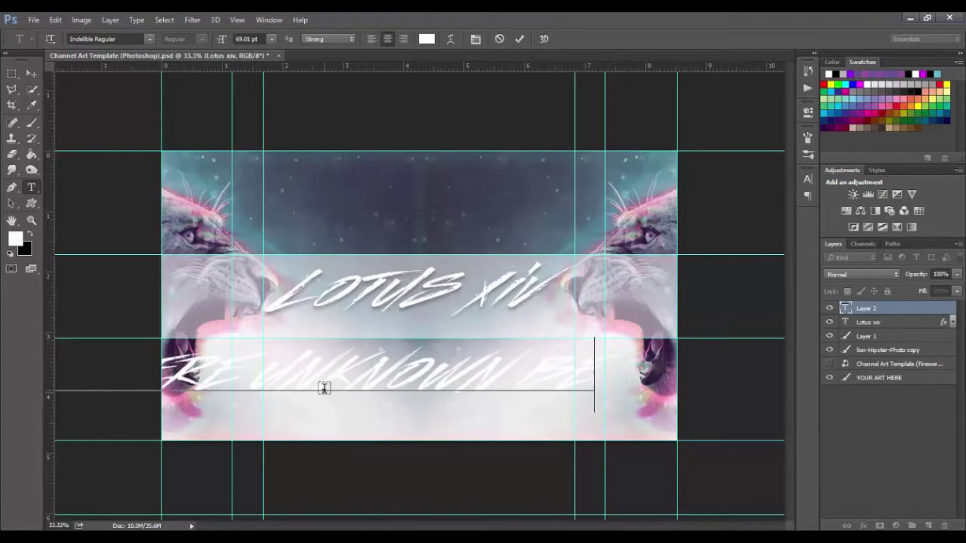
text(es)
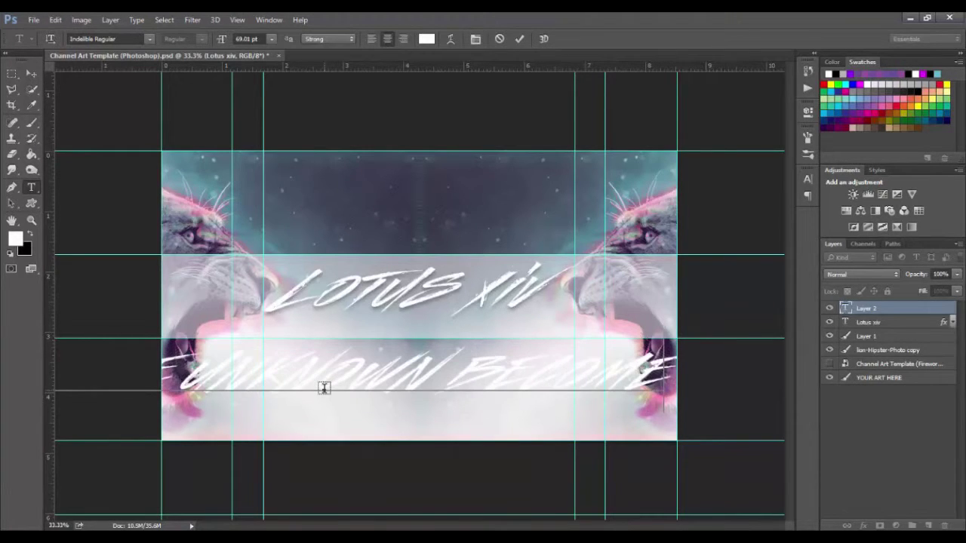
text( kn)
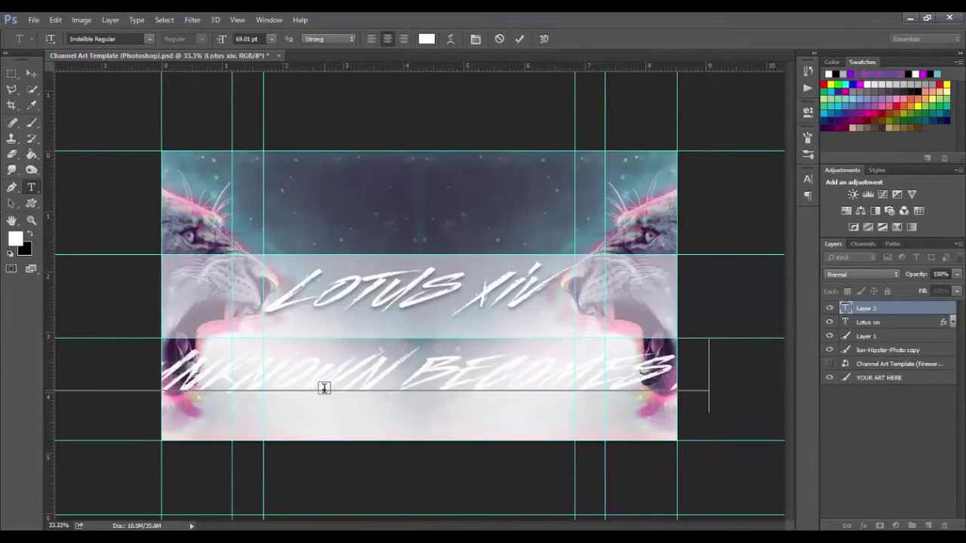
text(o)
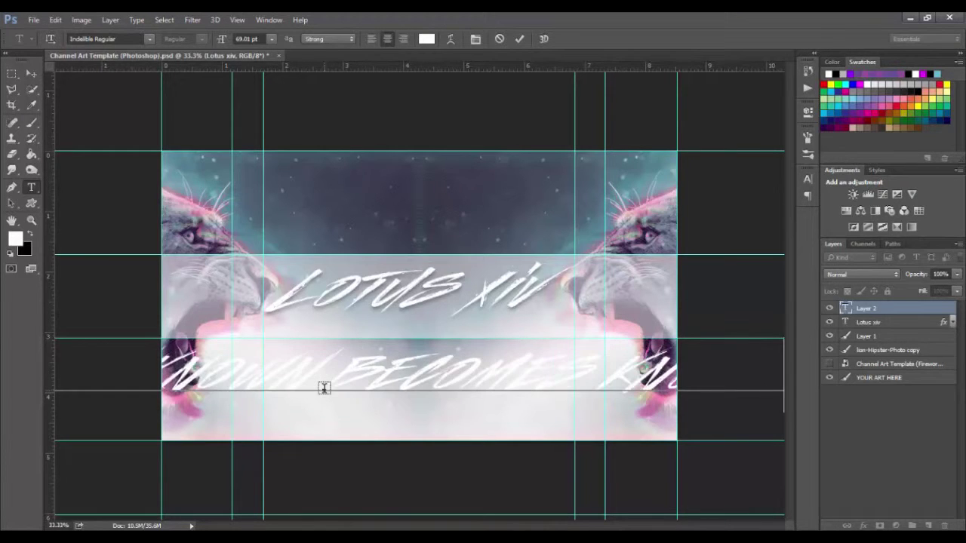
Reduce the whole tagline to 25.01 pt and move it into the white band directly under the Lotus xiv title
key(ctrl+a)
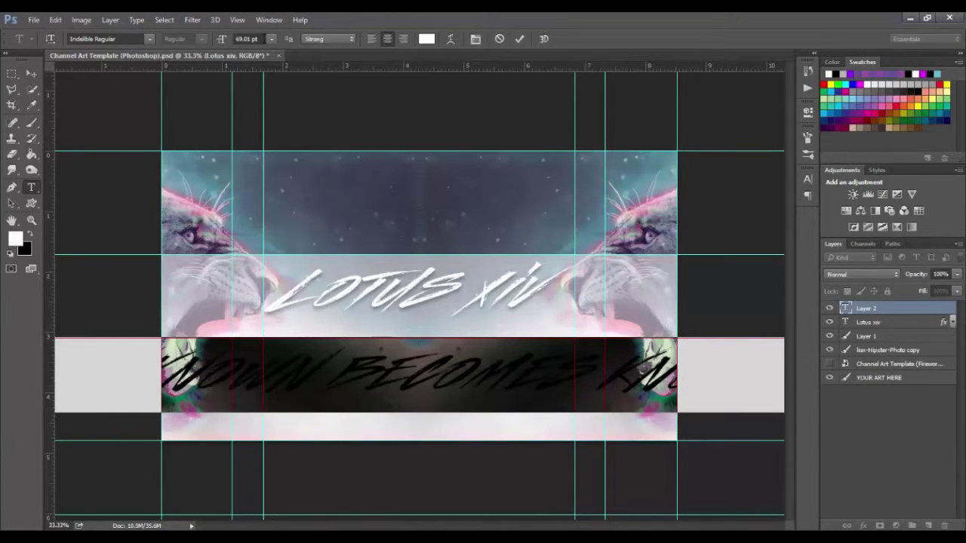
drag(221, 39, 203, 42)
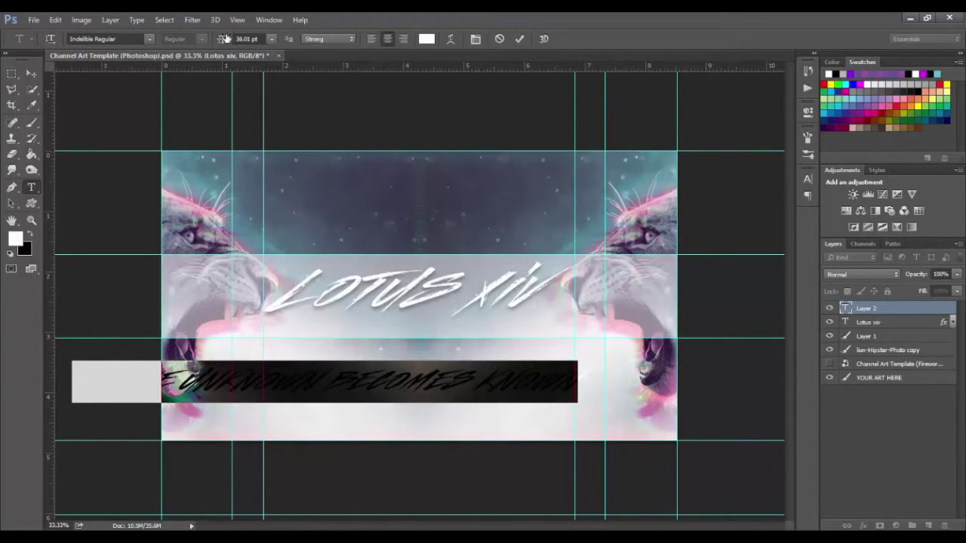
drag(221, 39, 215, 39)
click(31, 74)
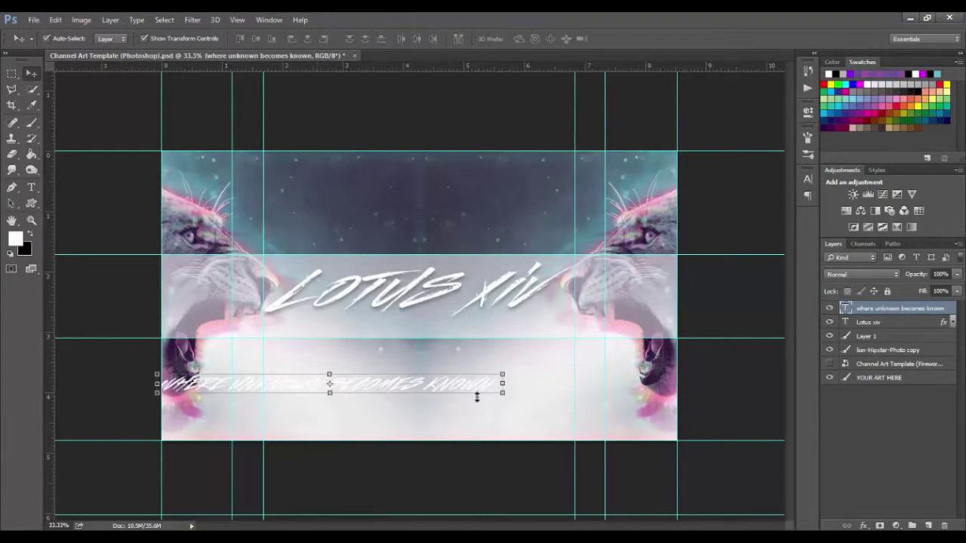
drag(476, 394, 574, 332)
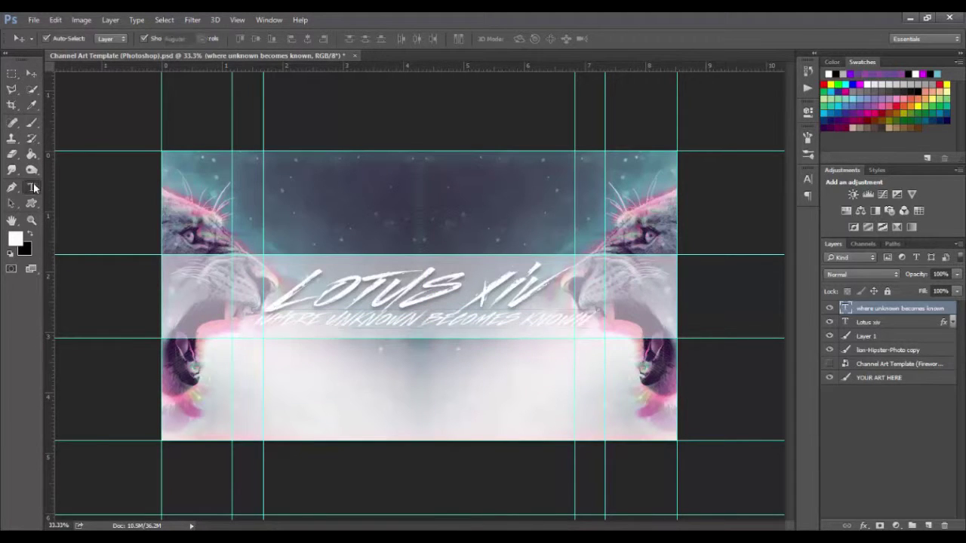
Reduce the whole tagline under the title to 22.01 pt and commit the text
click(31, 187)
click(370, 318)
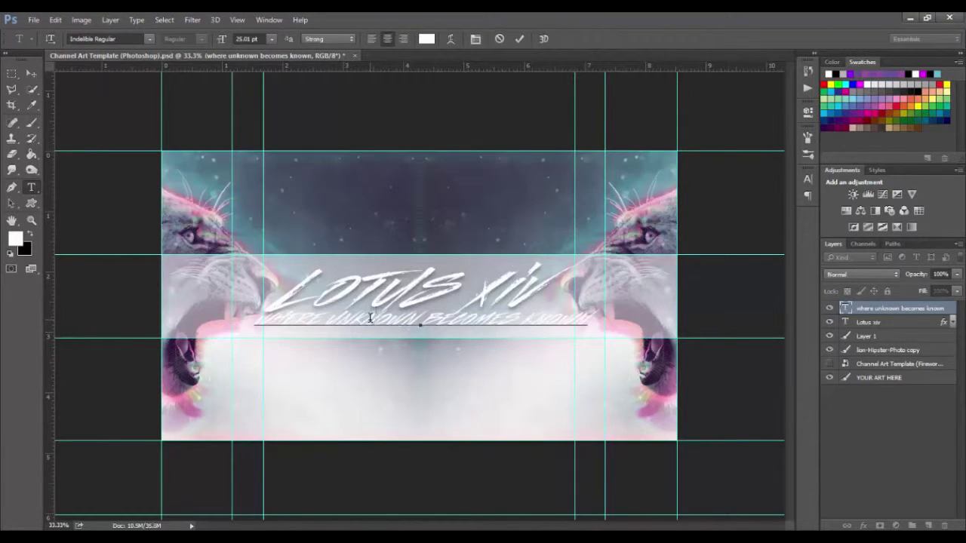
key(ctrl+a)
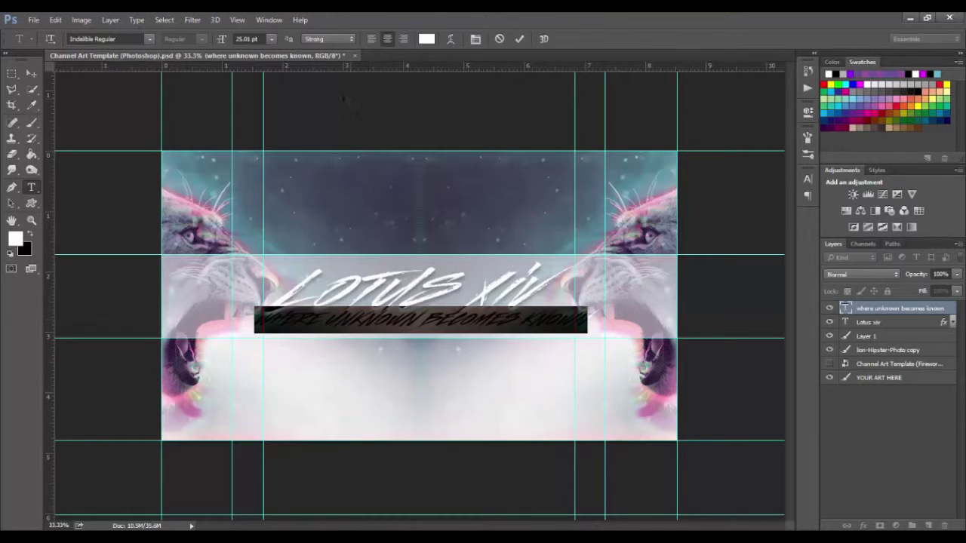
drag(222, 43, 221, 42)
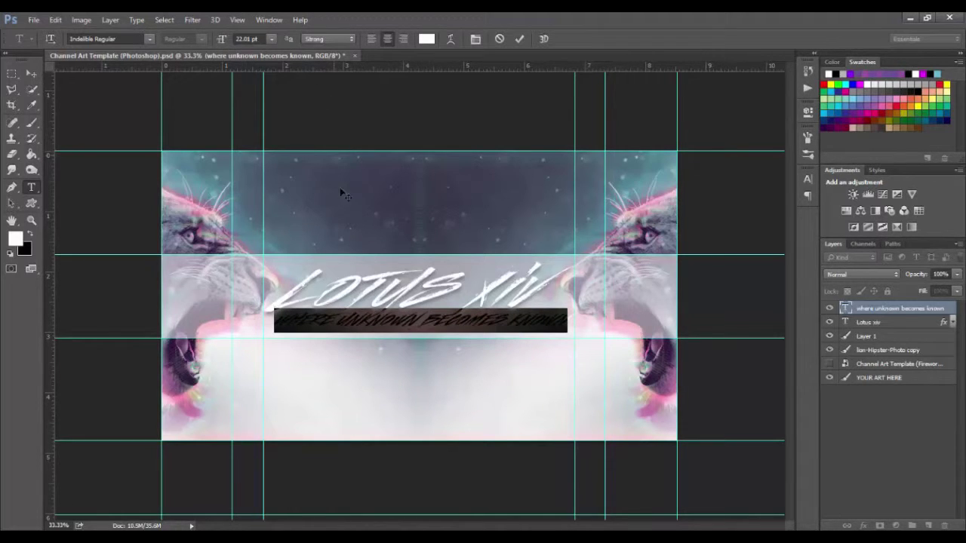
click(521, 39)
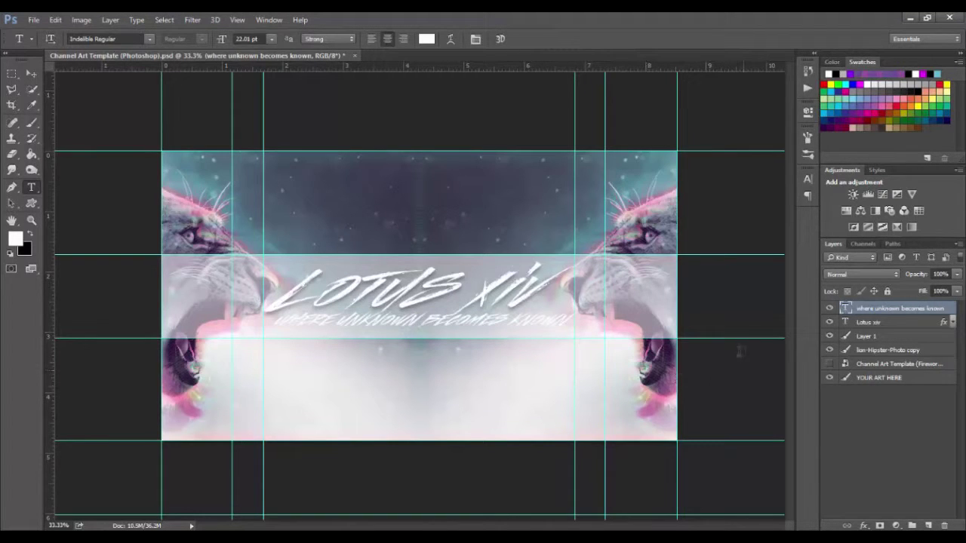
Apply a Drop Shadow and an Outer Glow with their preset values to the tagline text layer
right_click(874, 311)
click(696, 92)
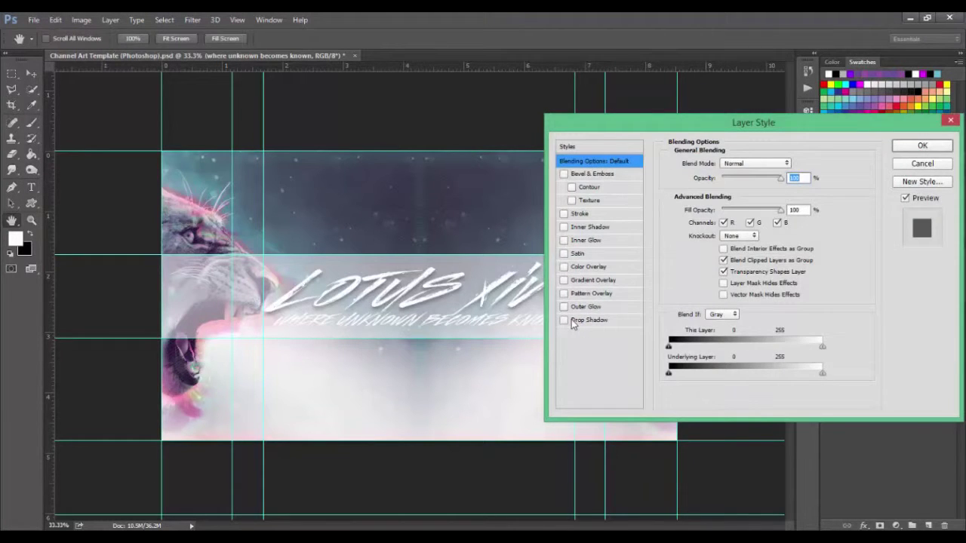
click(571, 321)
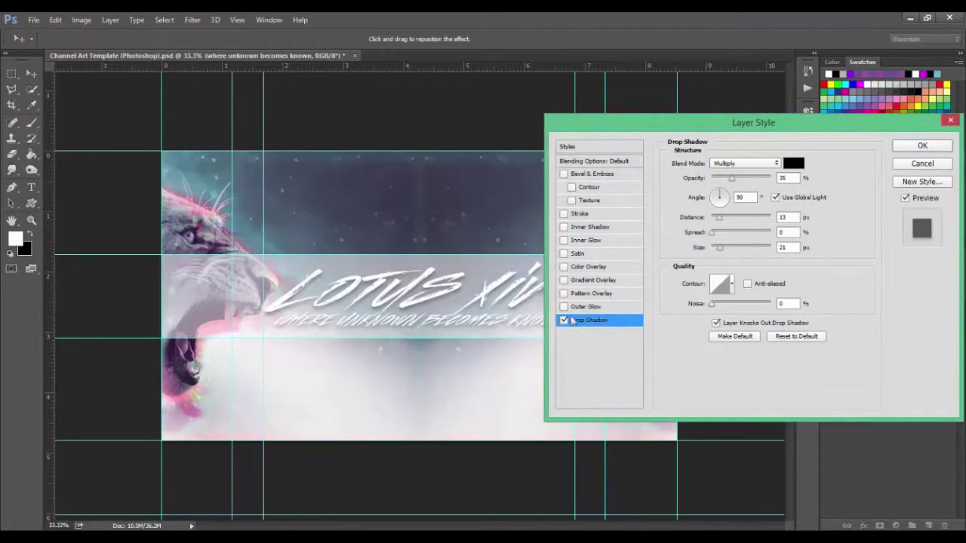
click(564, 307)
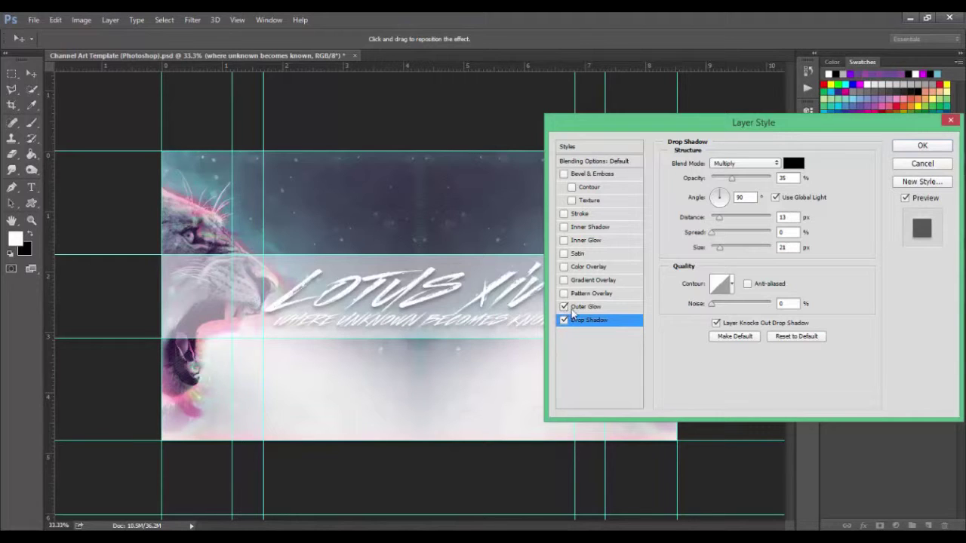
click(947, 148)
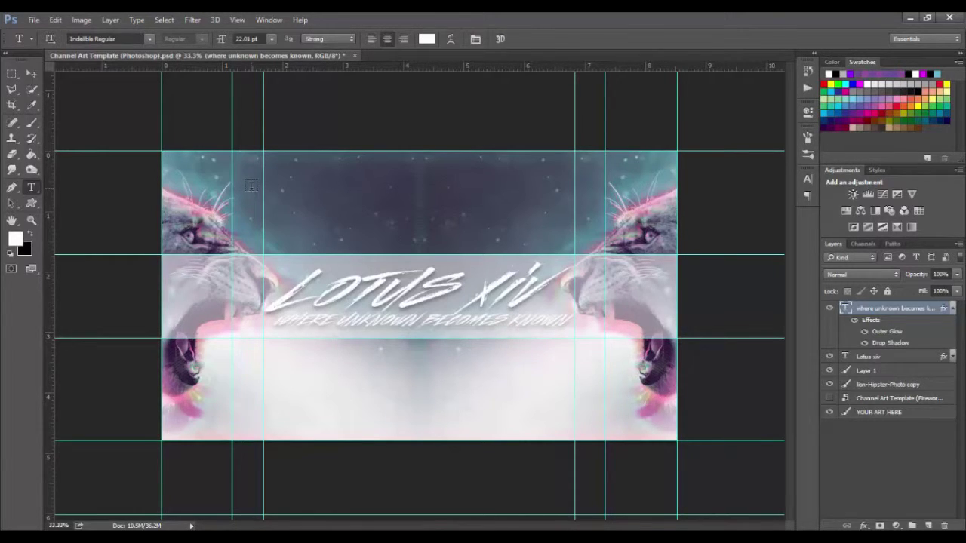
Shift the Lotus xiv title slightly right above the tagline and collapse the tagline layer's effects list
click(31, 73)
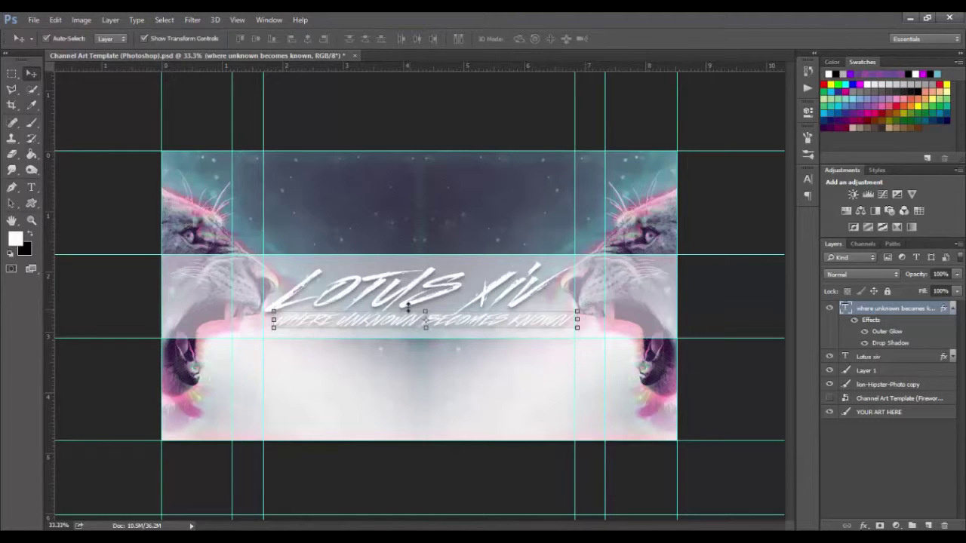
click(521, 281)
drag(531, 287, 531, 285)
click(548, 386)
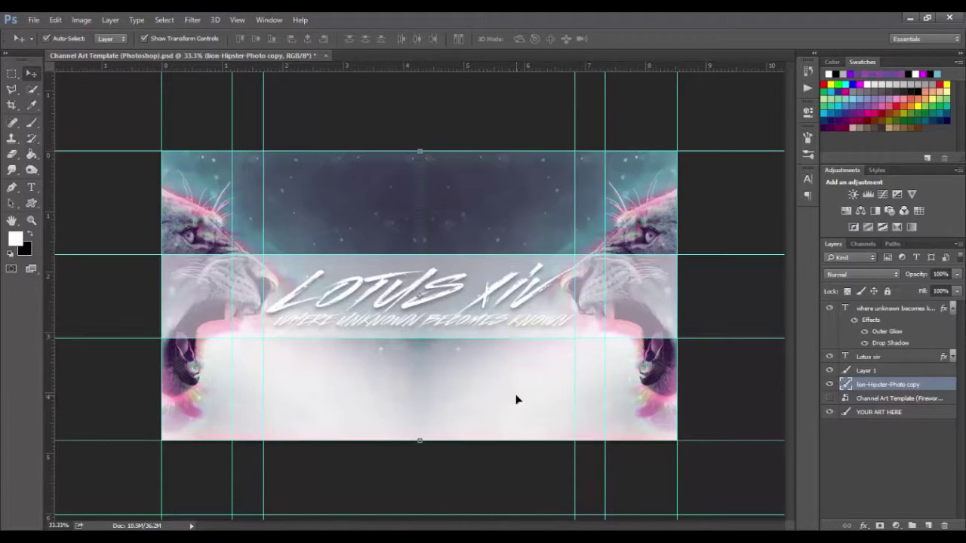
click(952, 309)
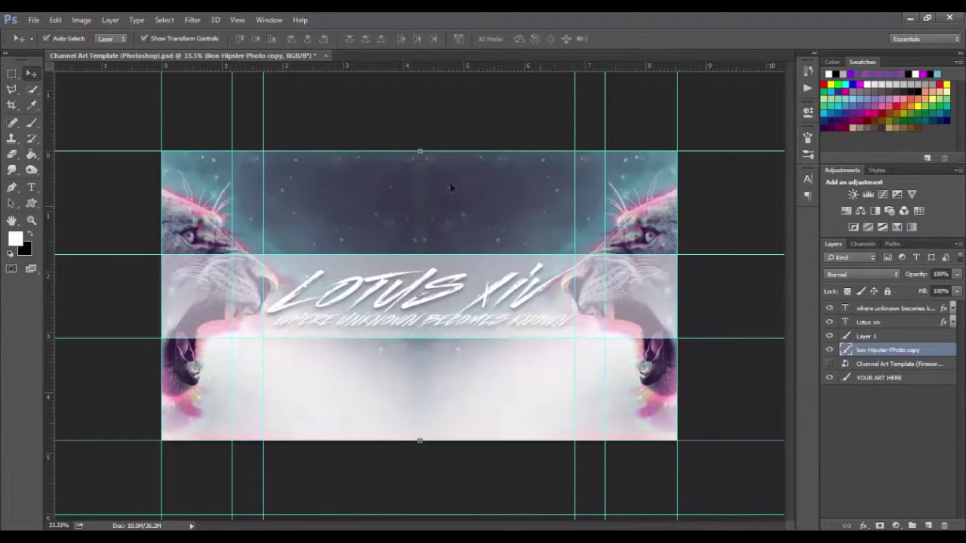
Activate the Polygonal Lasso tool and add a new empty layer above the tagline text layer
click(12, 74)
click(11, 90)
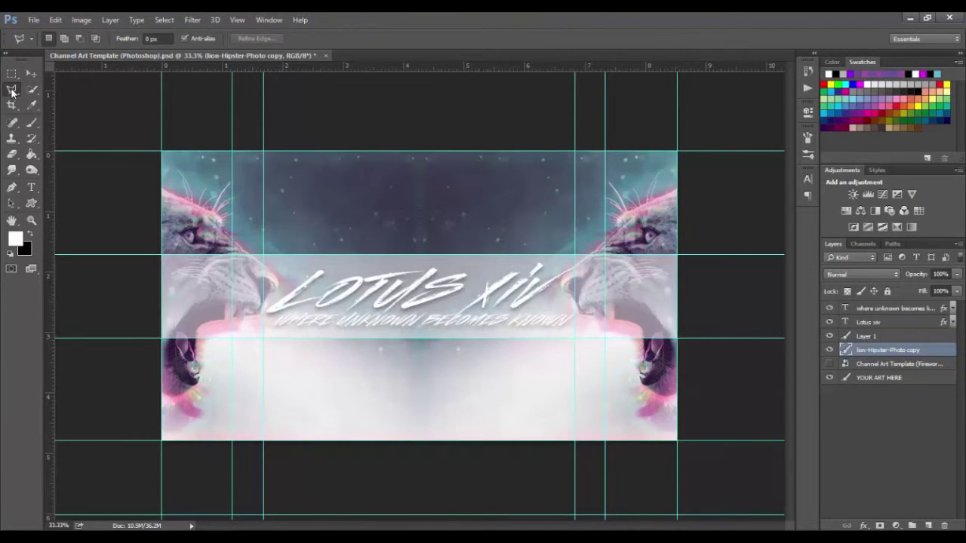
right_click(12, 89)
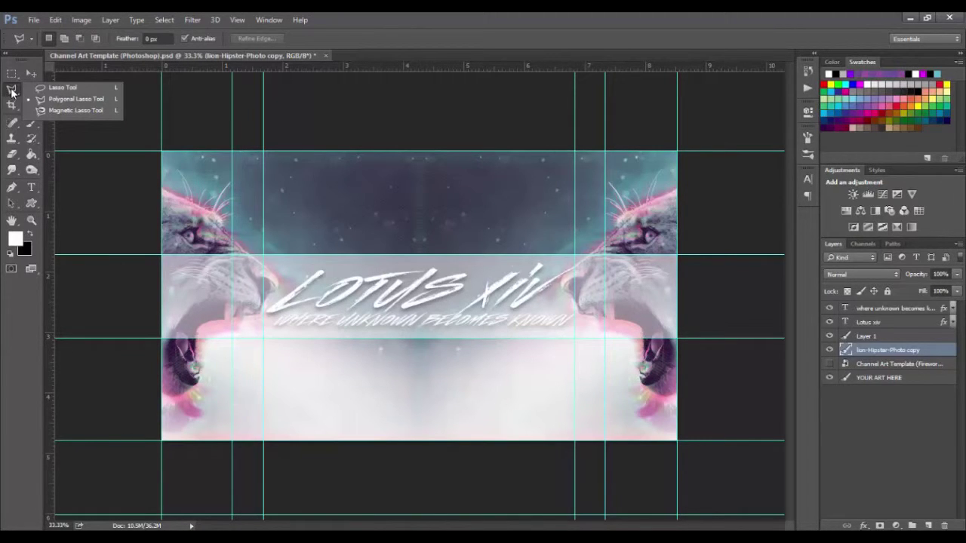
click(12, 92)
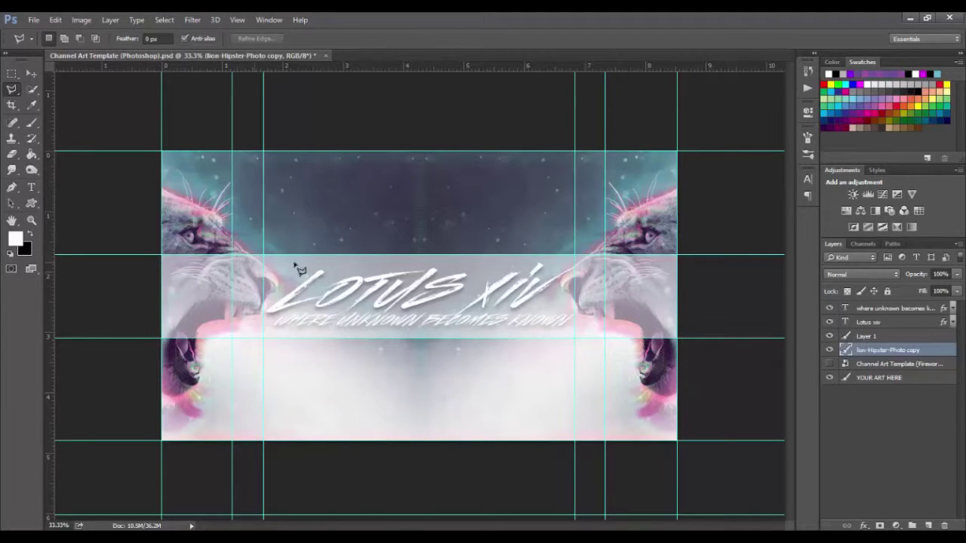
click(922, 312)
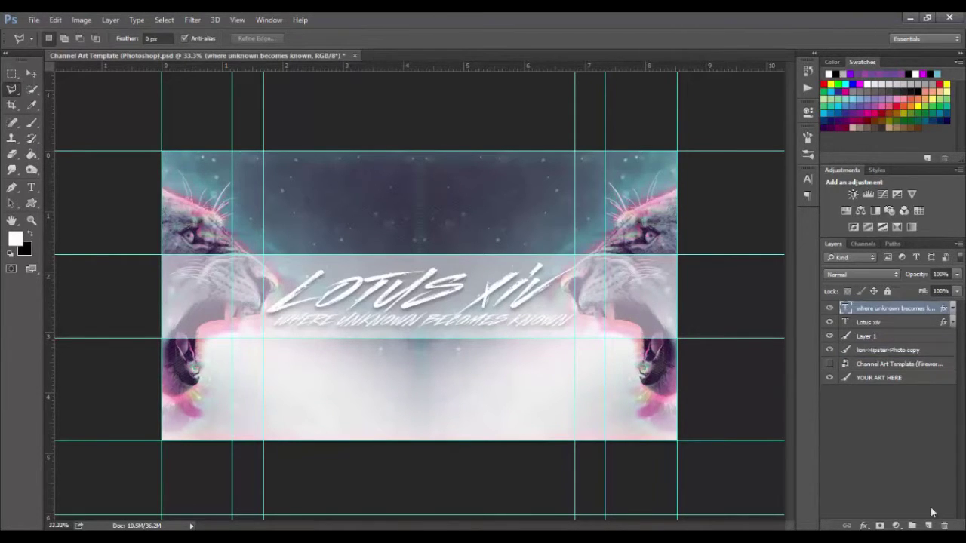
click(929, 525)
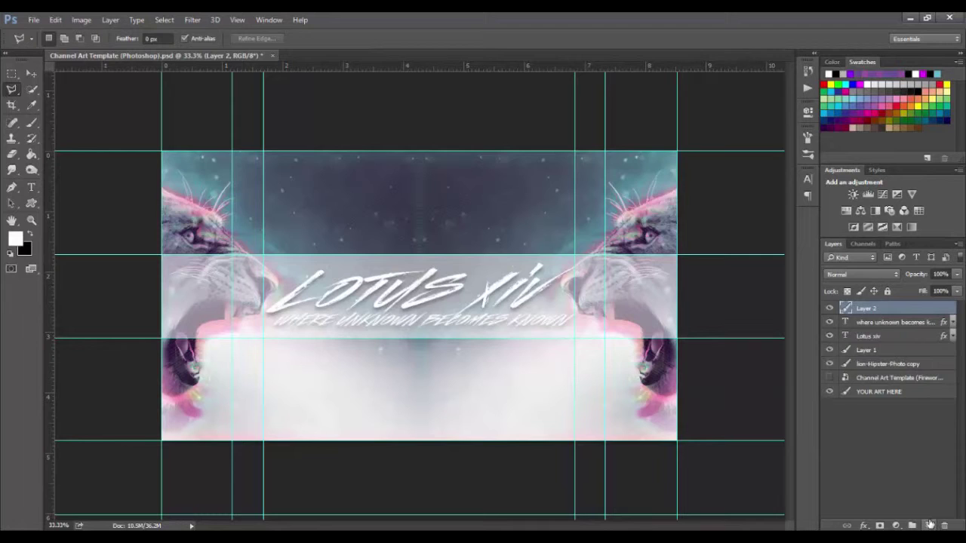
click(244, 255)
click(273, 286)
click(262, 315)
click(244, 315)
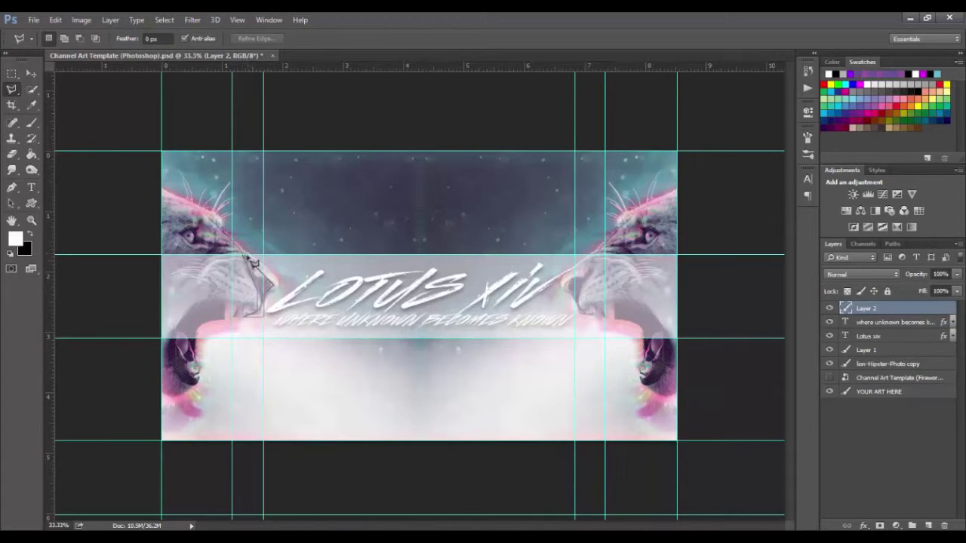
key(Escape)
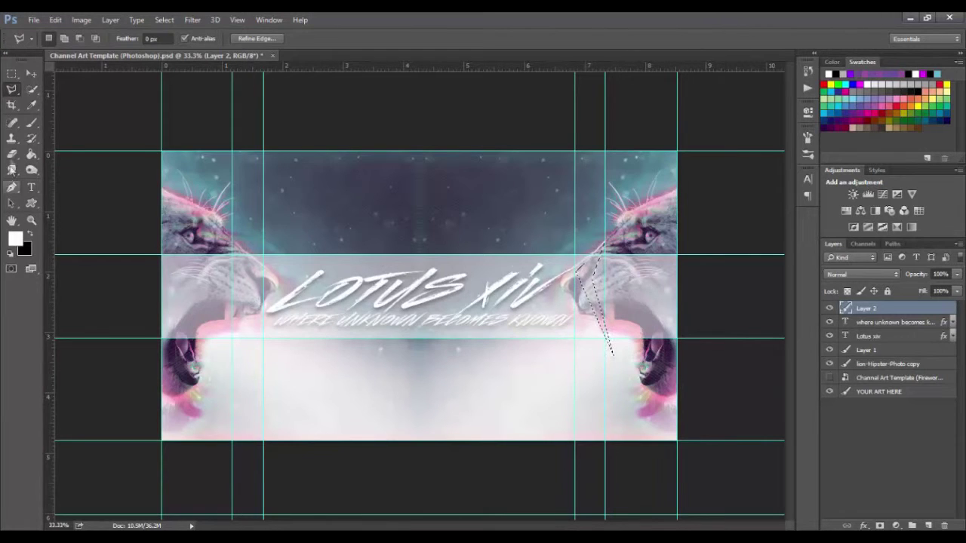
Fill the pointed chevron-shaped selection at the right lion's muzzle with white using the Paint Bucket, and deselect it
click(32, 155)
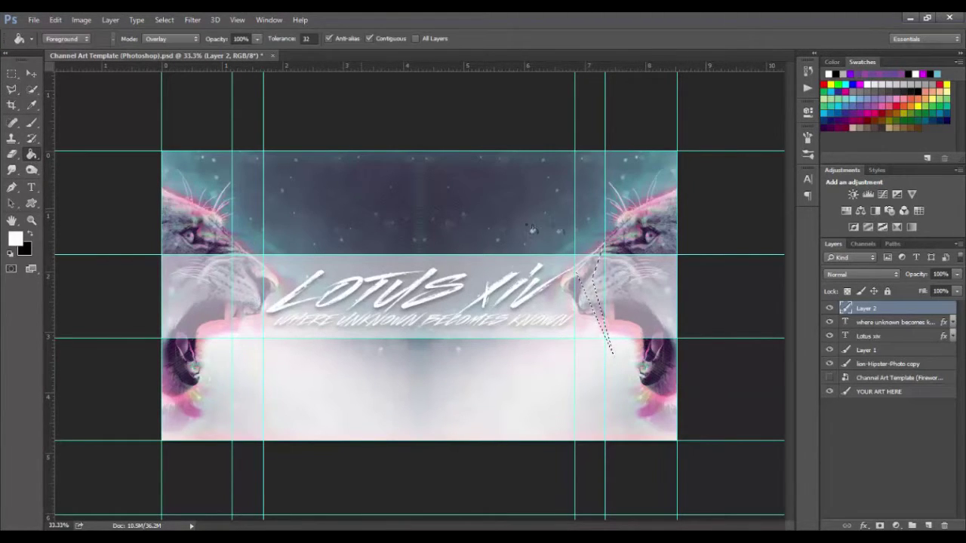
click(594, 281)
key(ctrl+d)
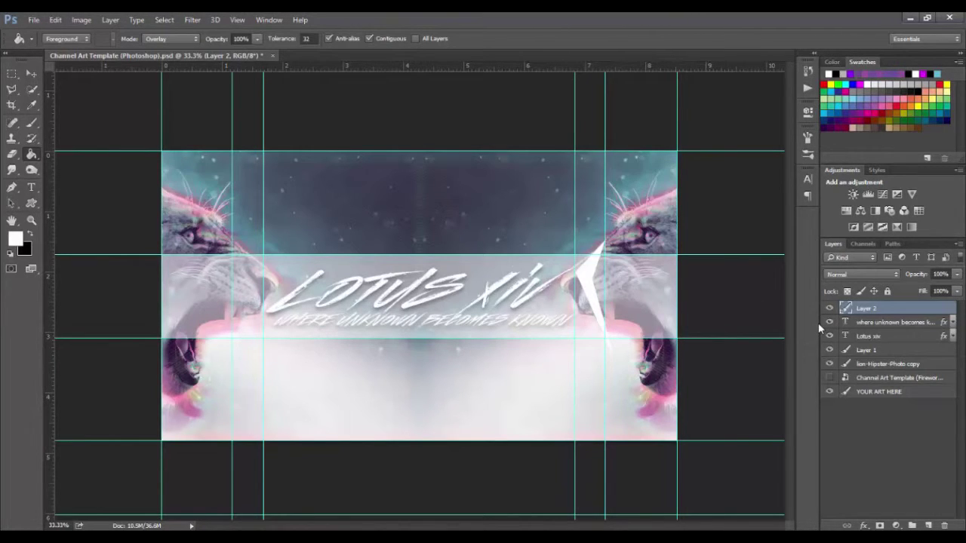
Duplicate the white chevron layer and offset the copy slightly right and down beside the original
key(ctrl+j)
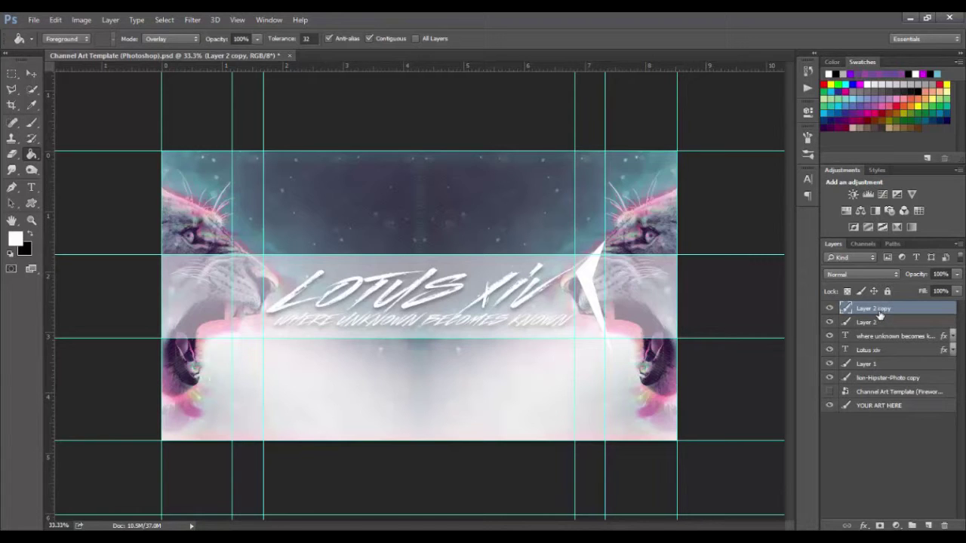
click(34, 73)
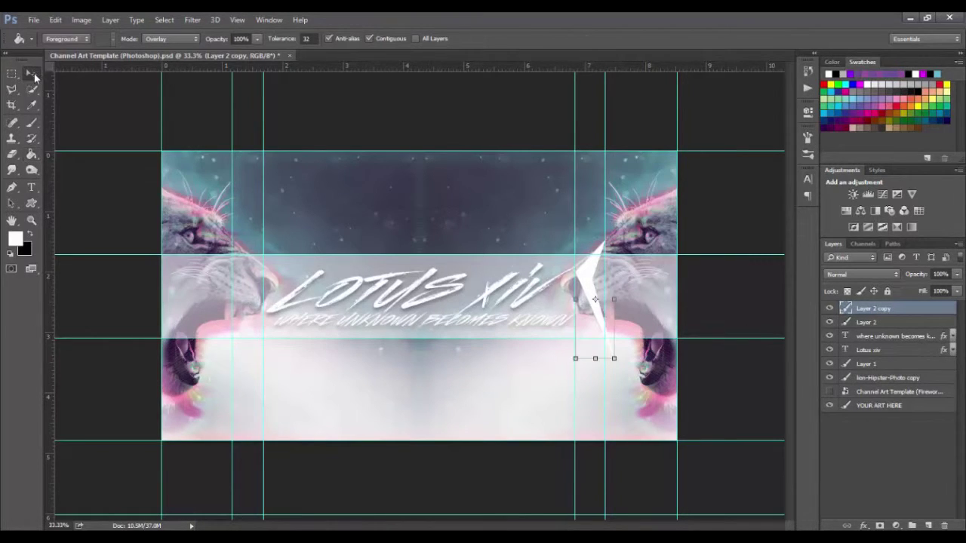
drag(588, 281, 608, 294)
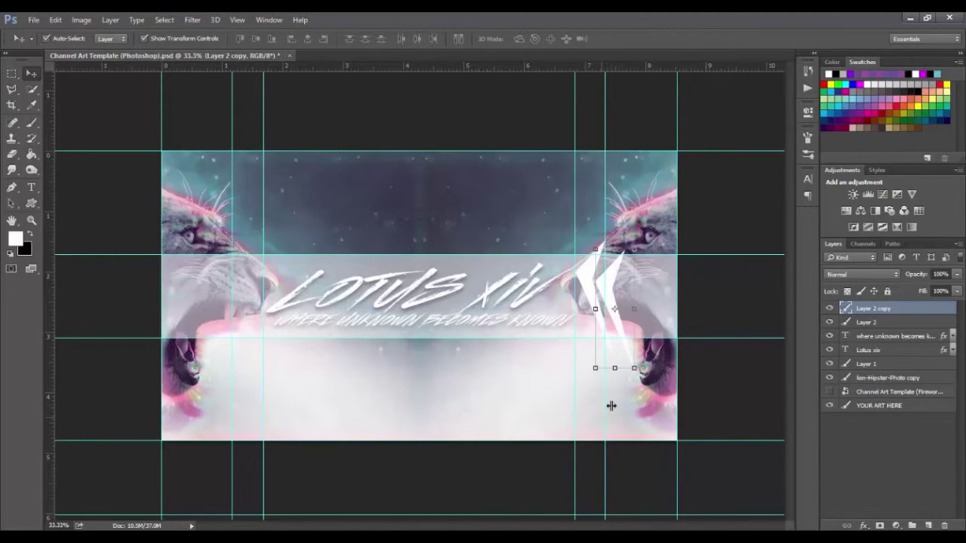
click(727, 389)
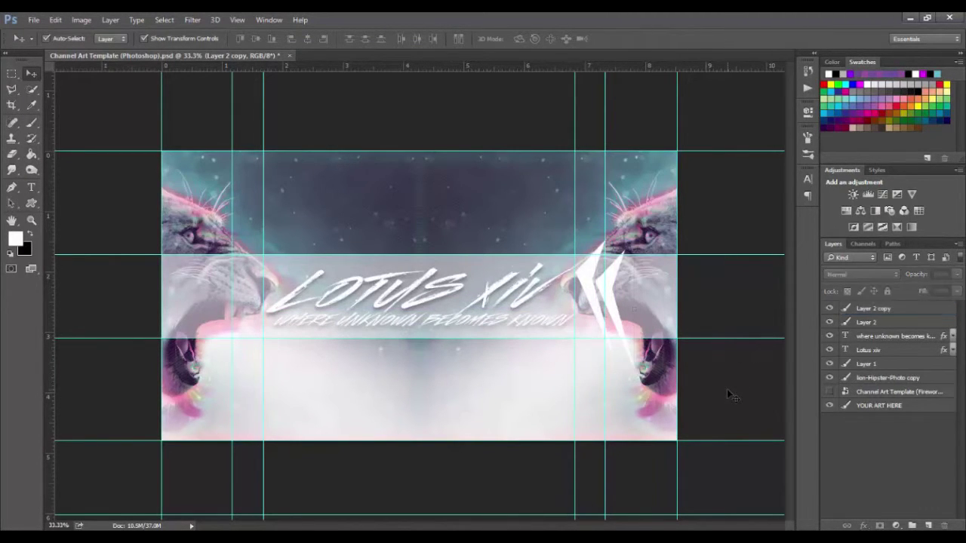
Merge Layer 2 and Layer 2 copy, the two chevron layers, into one layer
click(854, 321)
shift+click(854, 311)
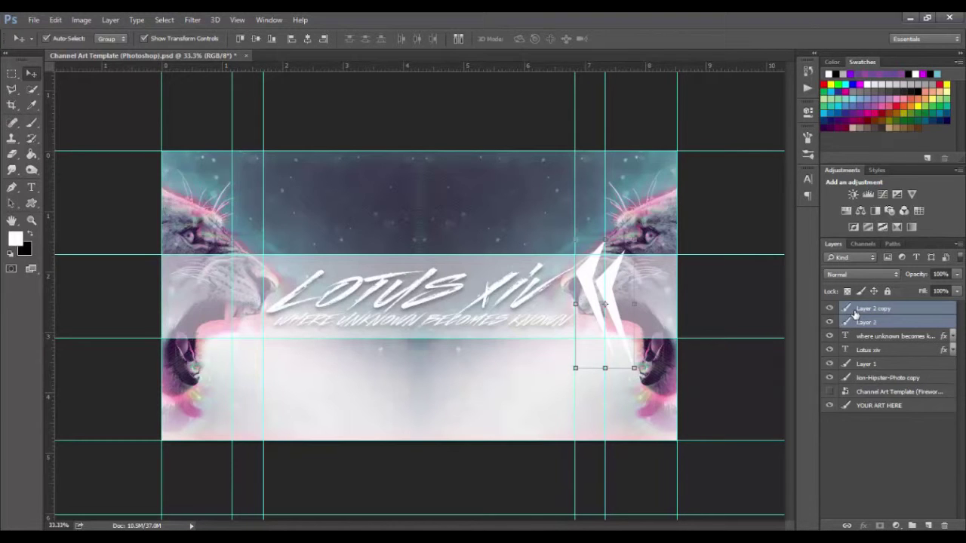
right_click(854, 313)
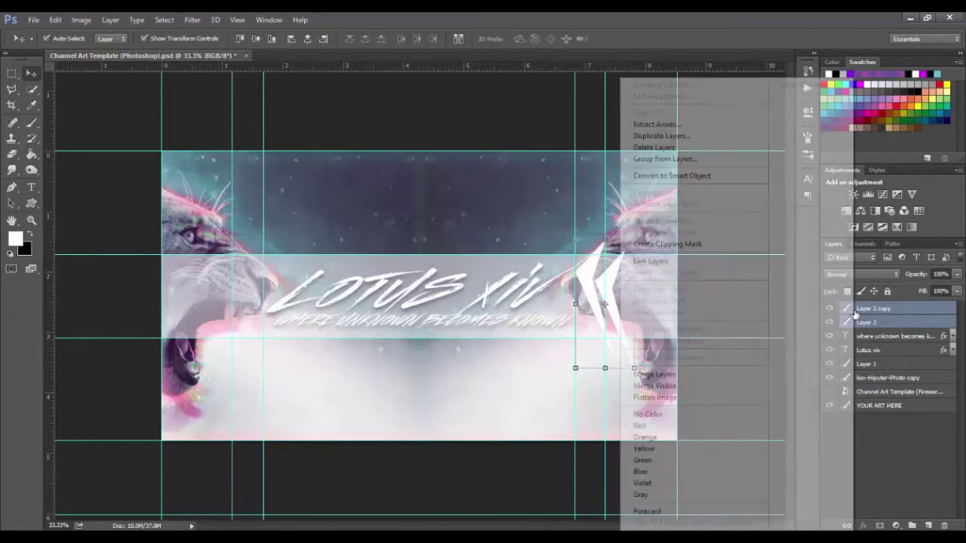
click(719, 375)
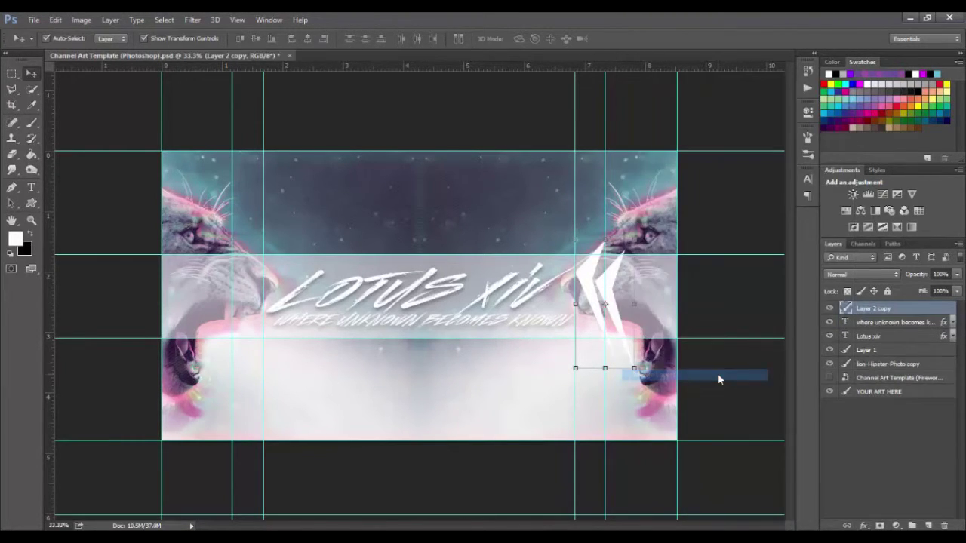
Duplicate the merged chevron pair and place the horizontally flipped copy over the left lion's muzzle, level with the original
key(ctrl+j)
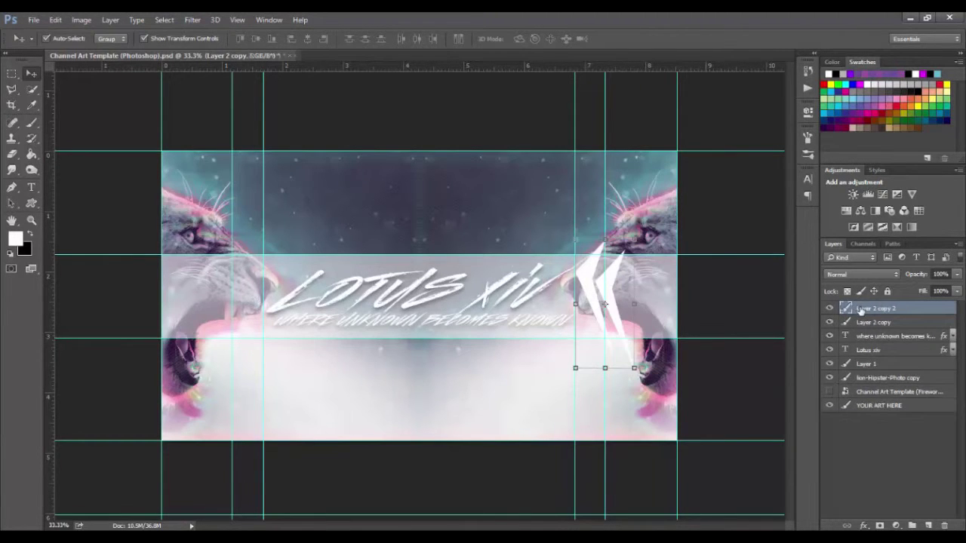
drag(588, 281, 500, 236)
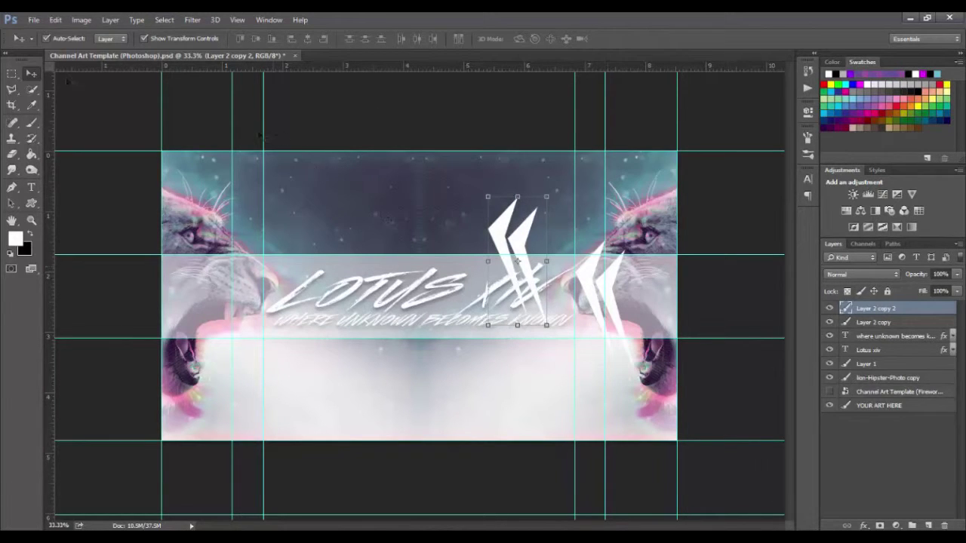
click(63, 25)
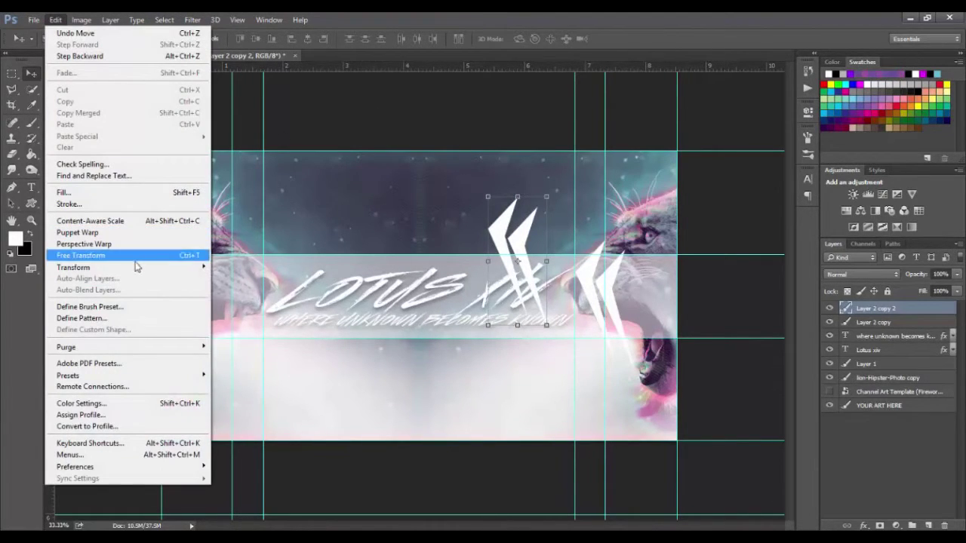
mouse_move(136, 267)
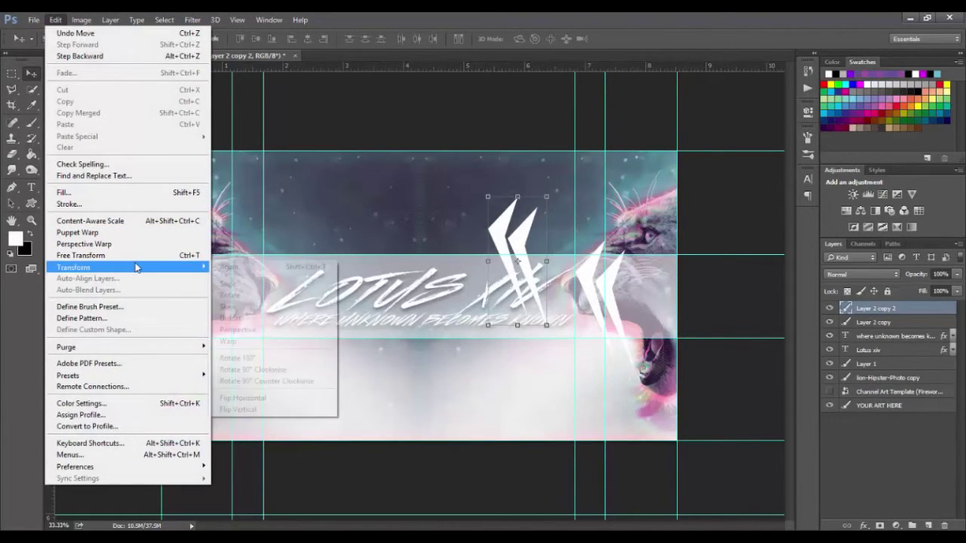
click(301, 398)
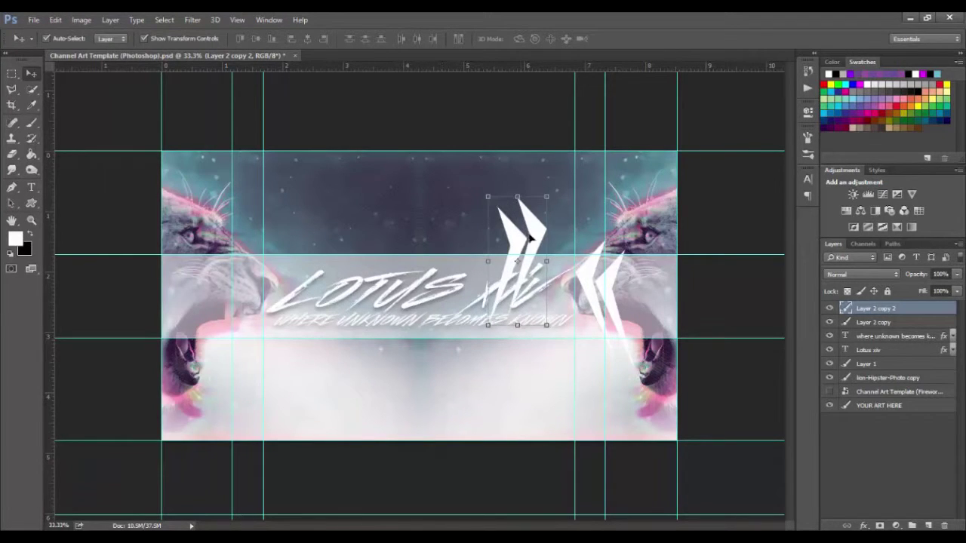
drag(534, 240, 256, 283)
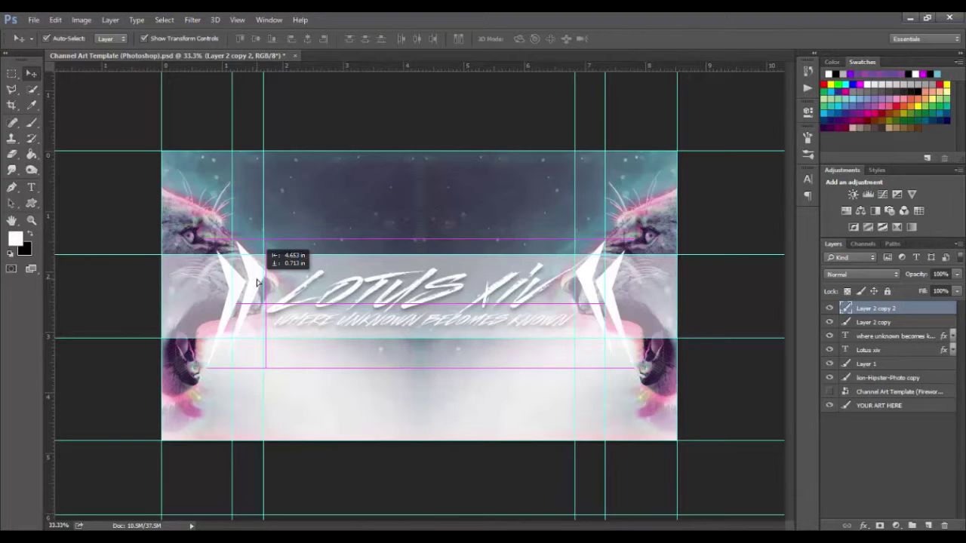
drag(256, 282, 257, 282)
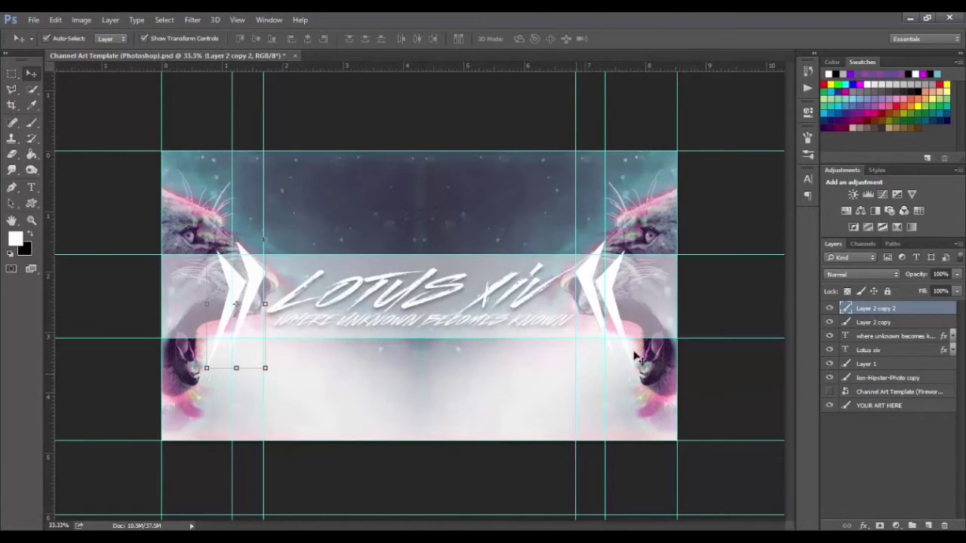
Apply a Drop Shadow and an Outer Glow with their preset values to the right chevron pair's layer
click(873, 323)
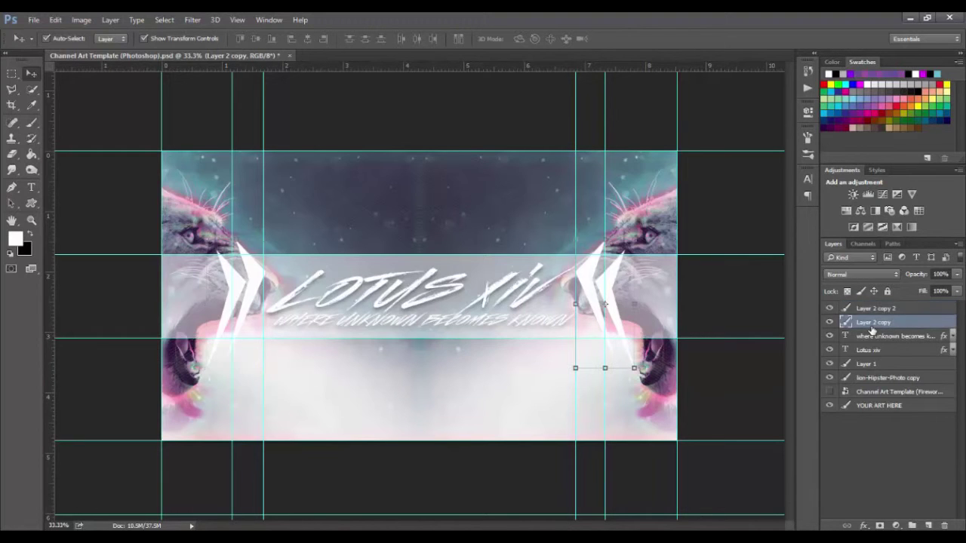
right_click(873, 330)
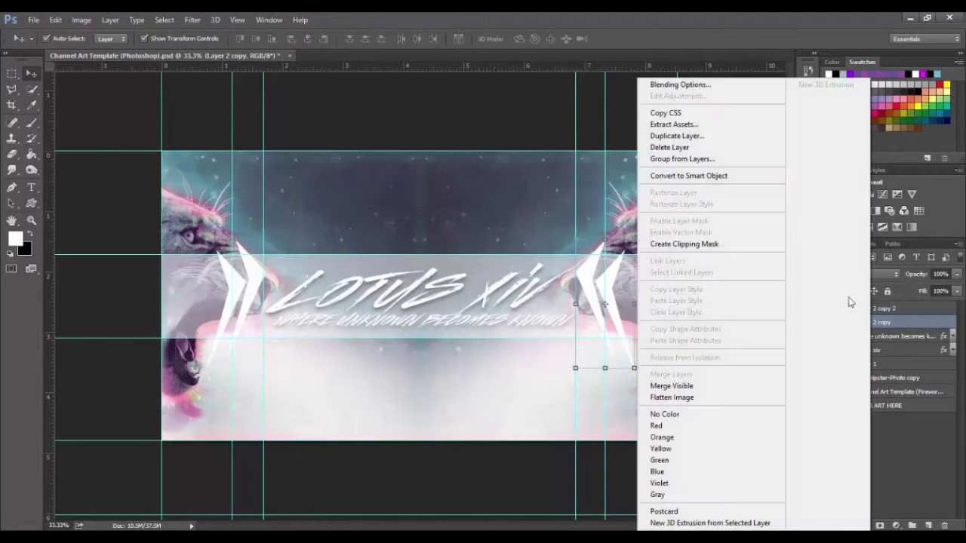
click(737, 86)
click(609, 319)
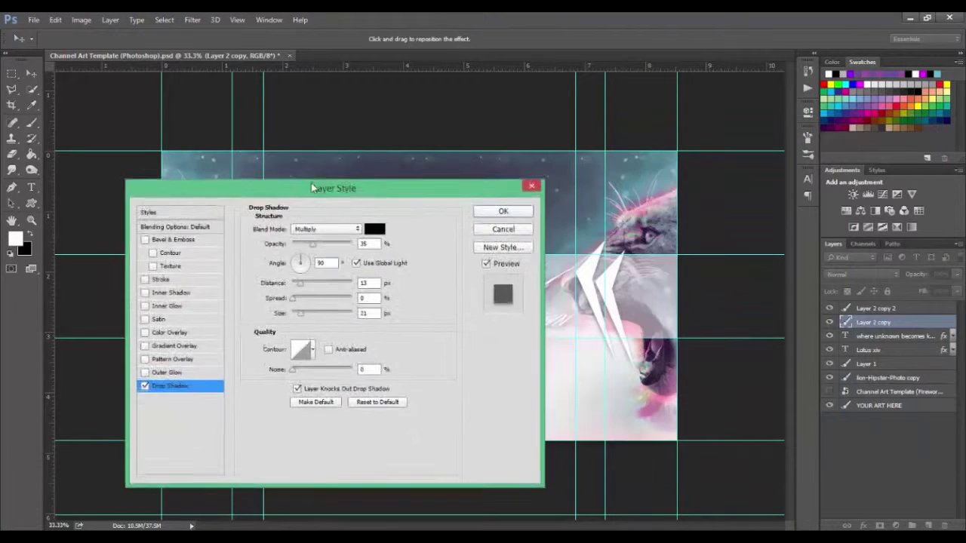
drag(316, 188, 312, 166)
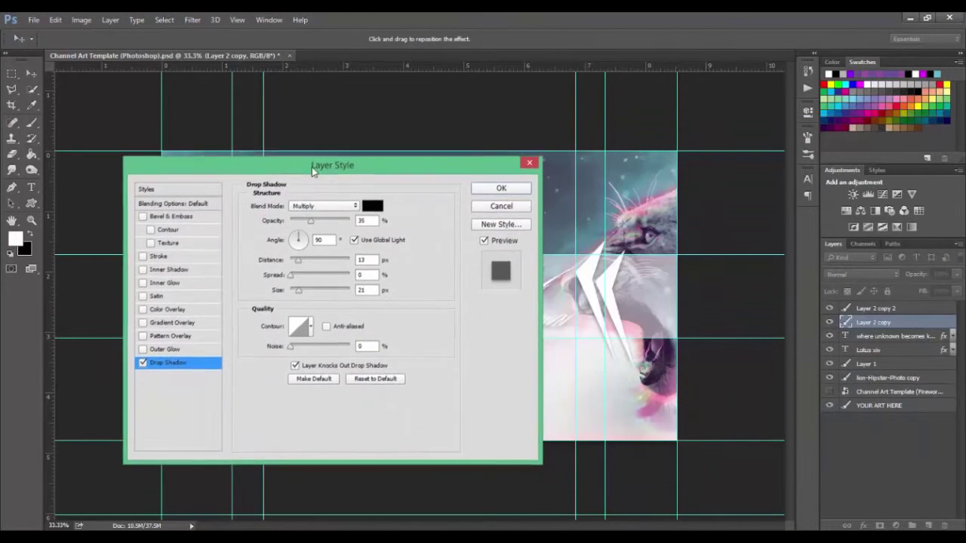
click(144, 347)
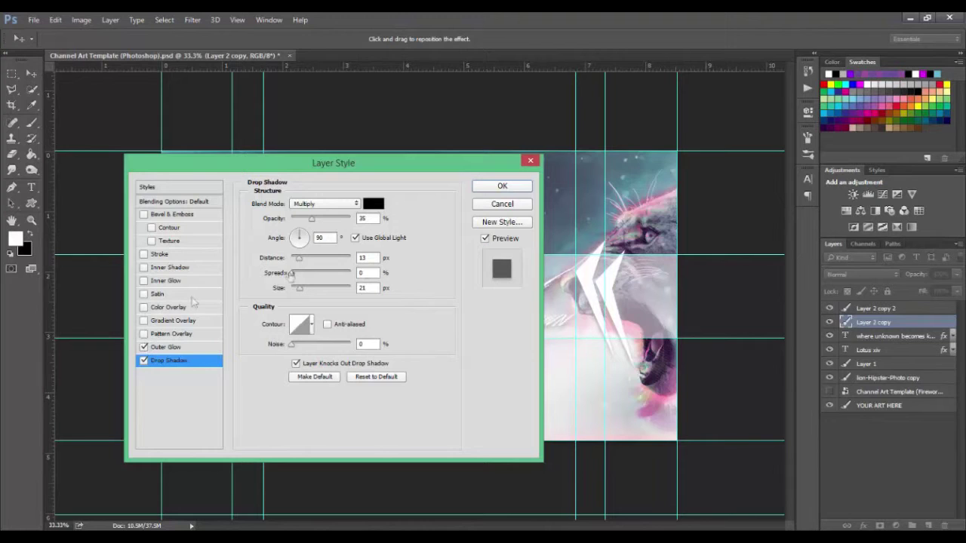
click(511, 186)
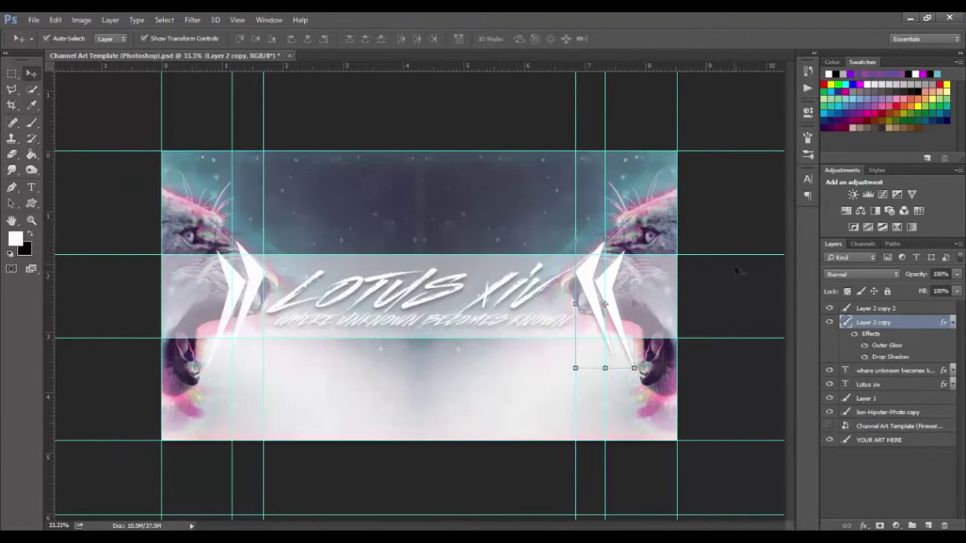
Give the left chevron pair's layer the same preset Drop Shadow and Outer Glow, and deselect the layer
click(881, 312)
right_click(881, 313)
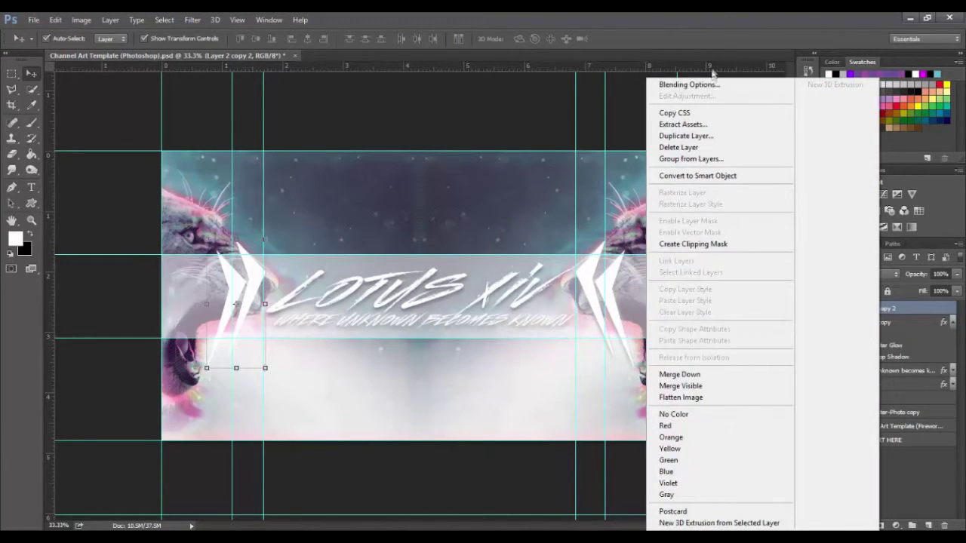
click(715, 86)
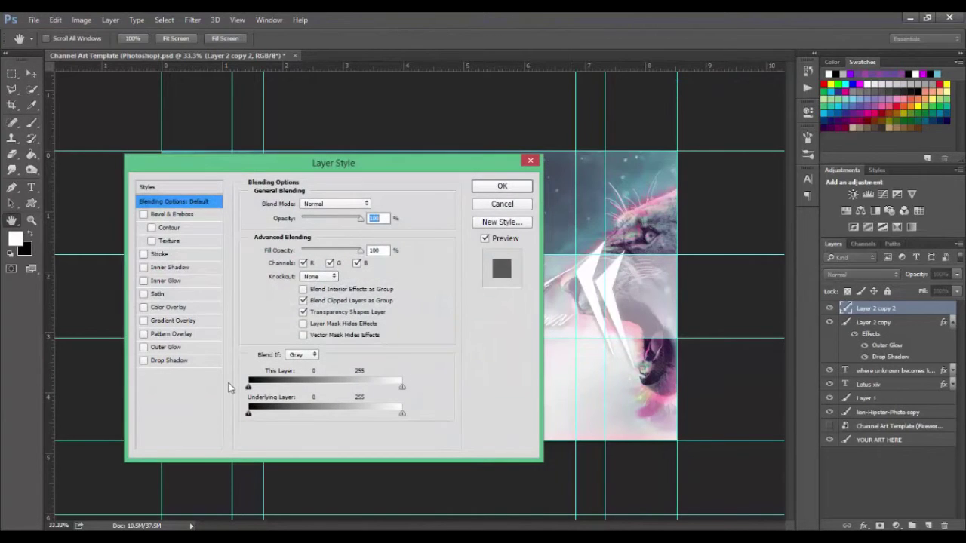
click(168, 361)
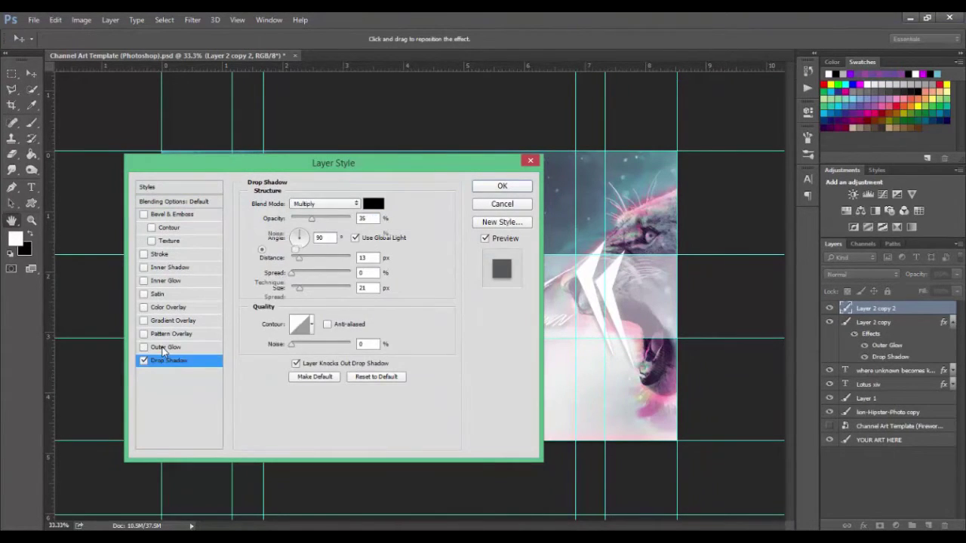
click(166, 347)
click(488, 188)
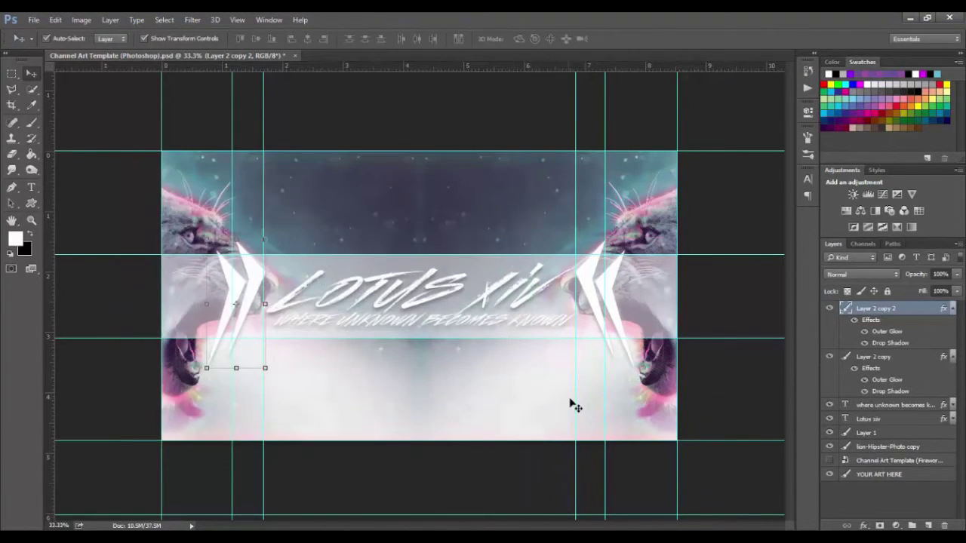
click(711, 399)
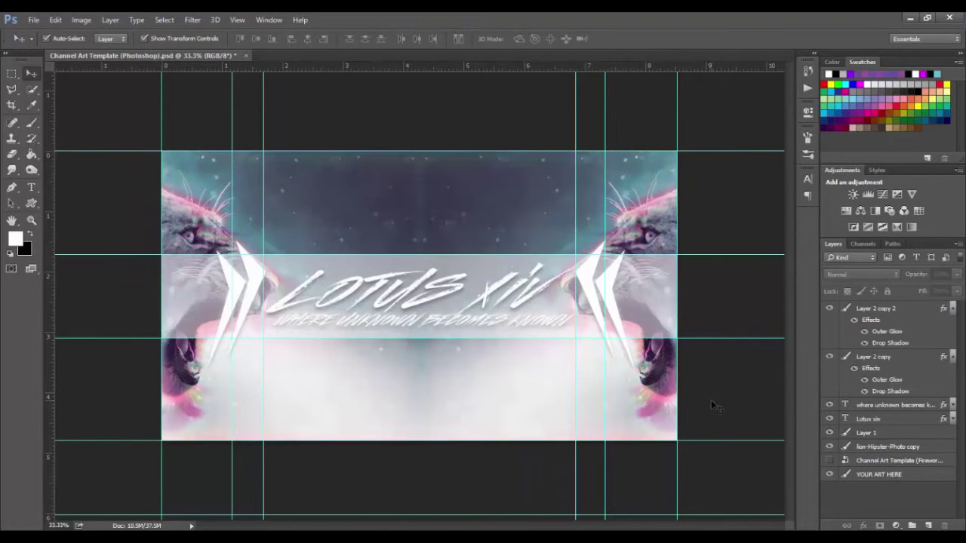
Clear all guides from the channel art document
click(233, 21)
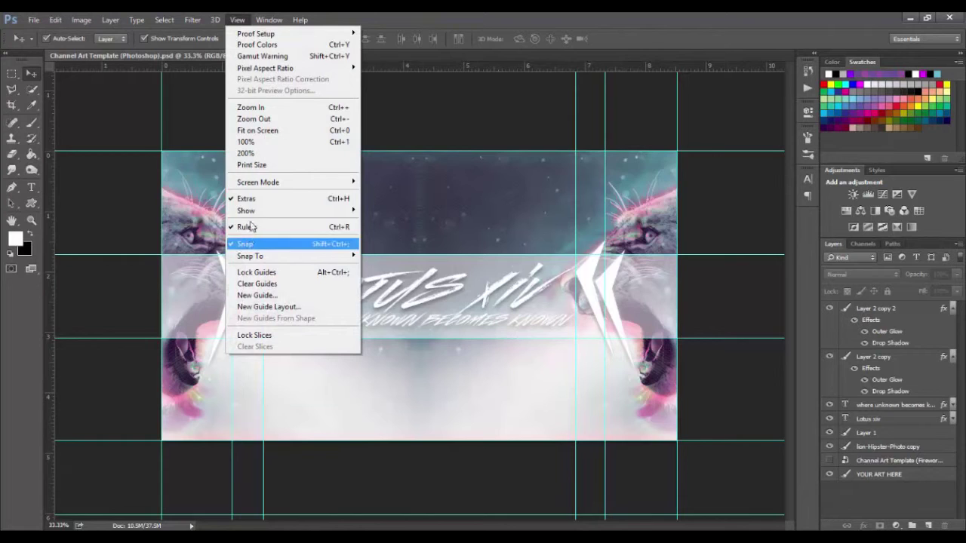
mouse_move(258, 211)
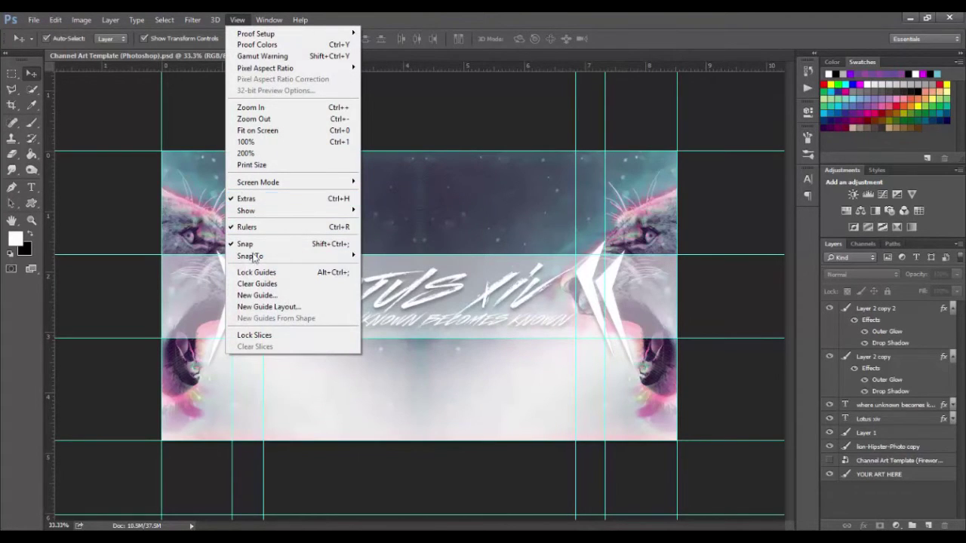
click(257, 284)
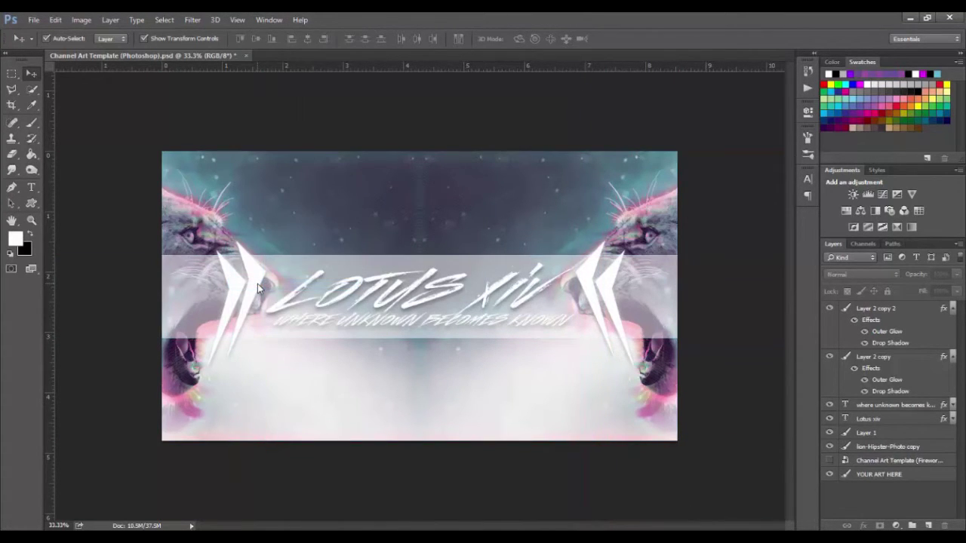